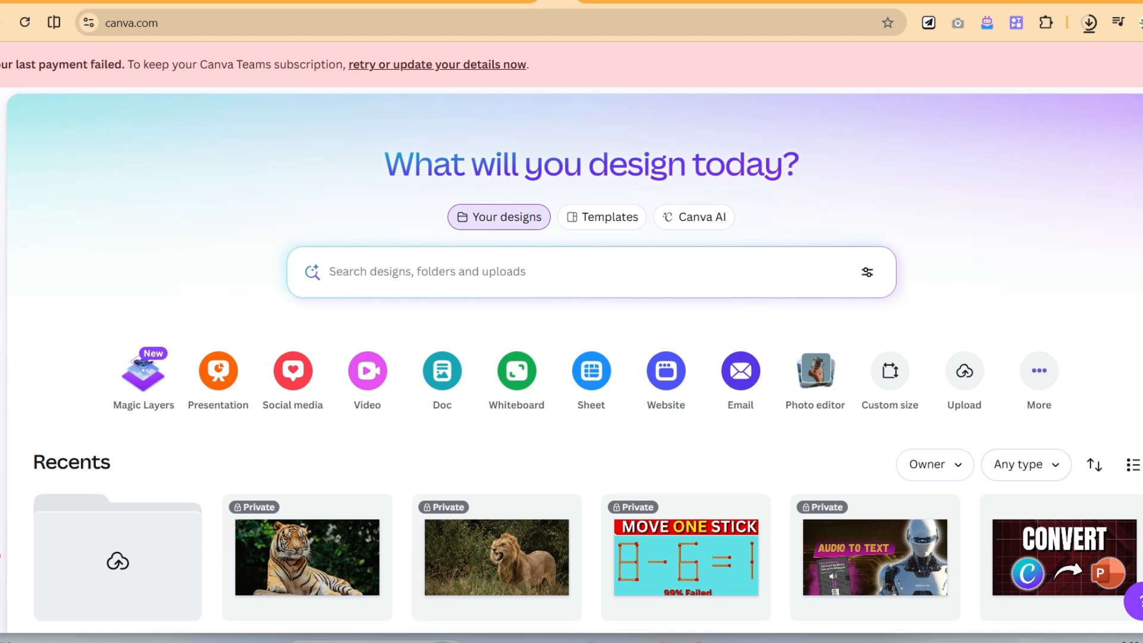
- Create a new blank YouTube Video design at 1920 × 1080 px
click(462, 218)
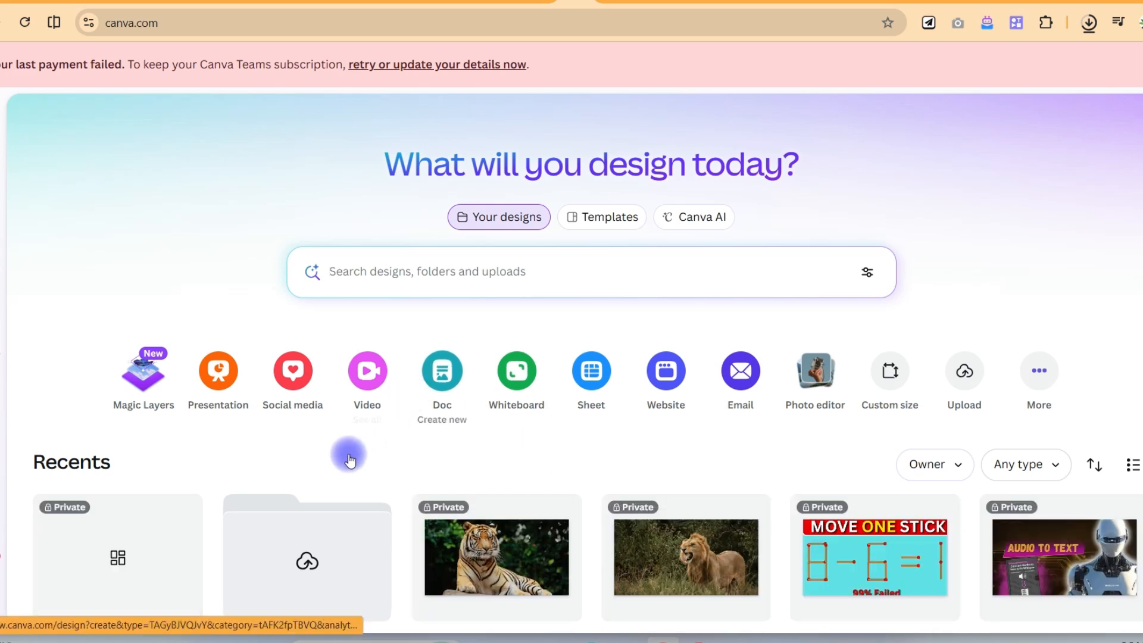
click(371, 378)
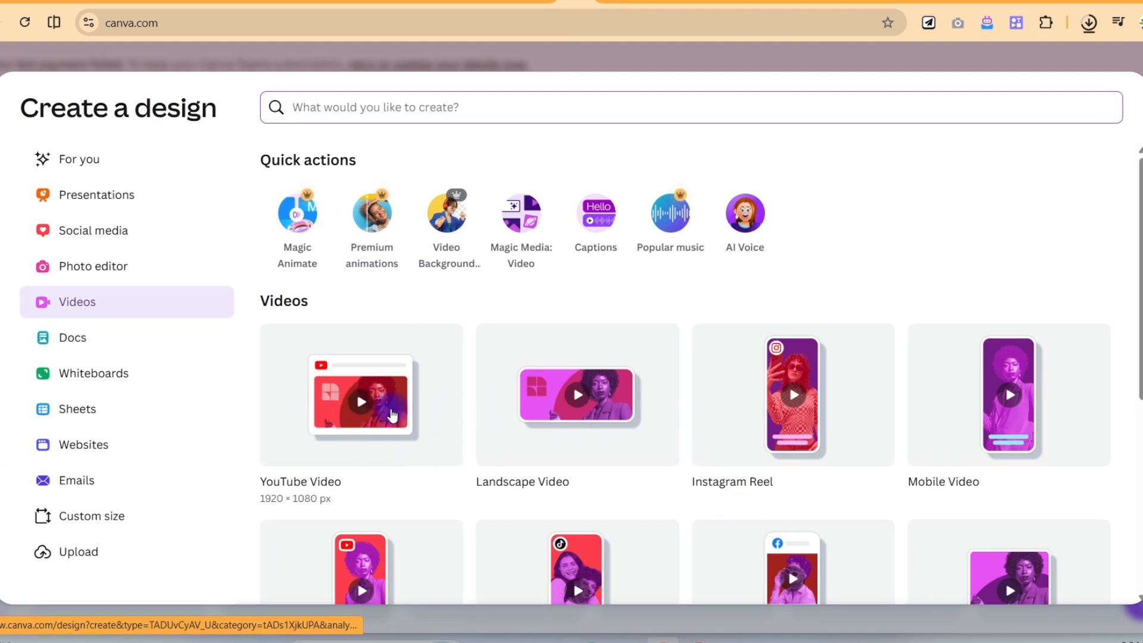
click(392, 415)
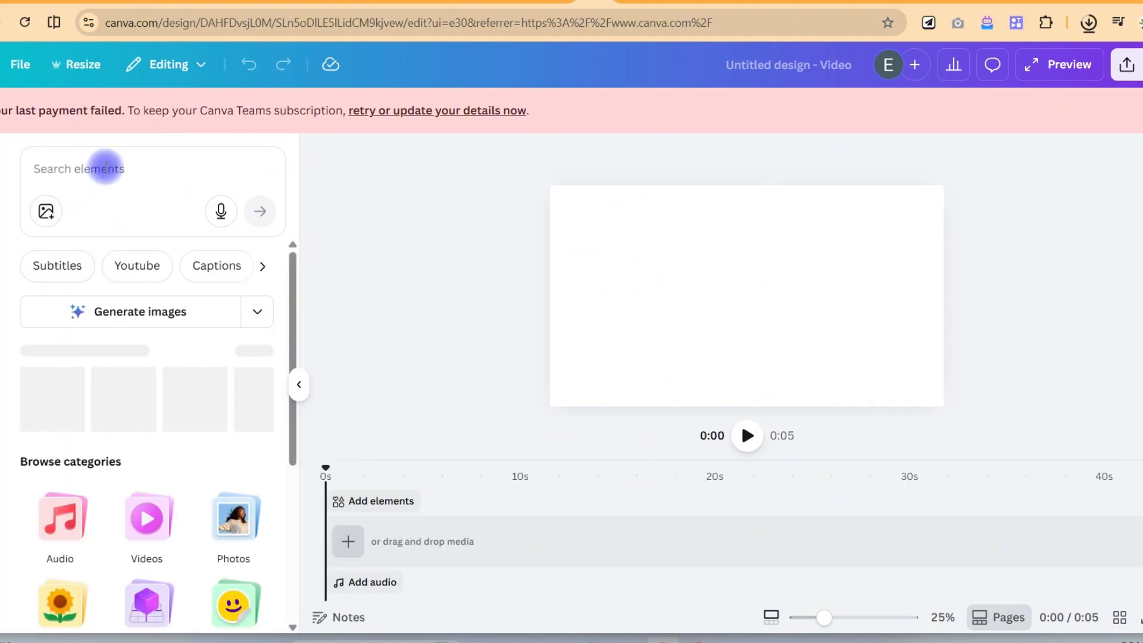
- Search the elements library for "maps" and limit the results to photos
click(106, 167)
text(maps)
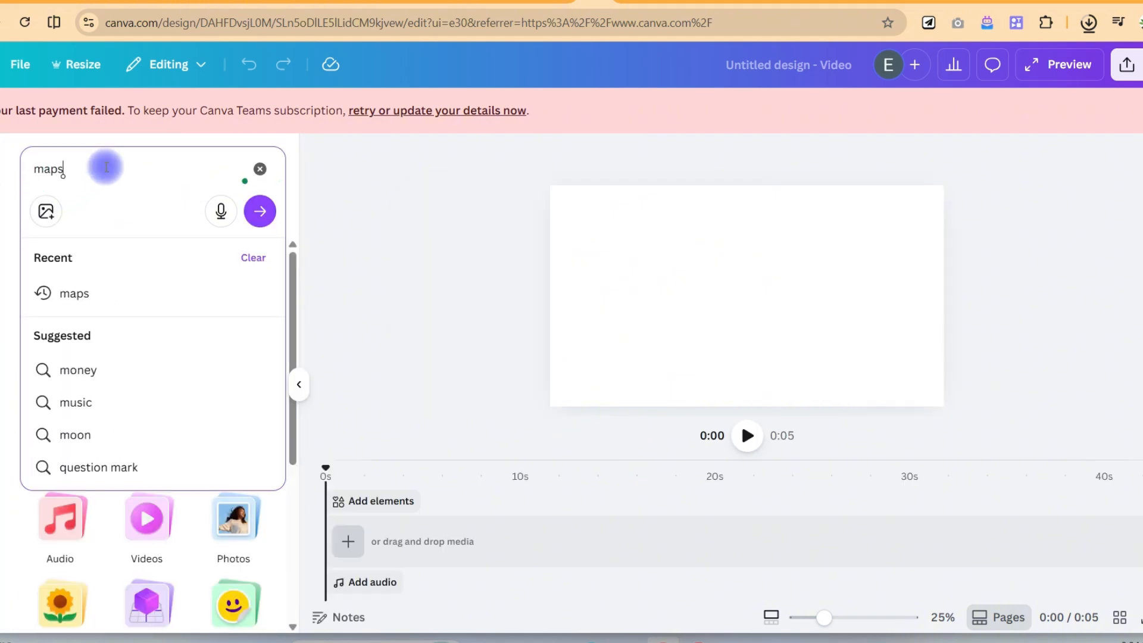
key(Return)
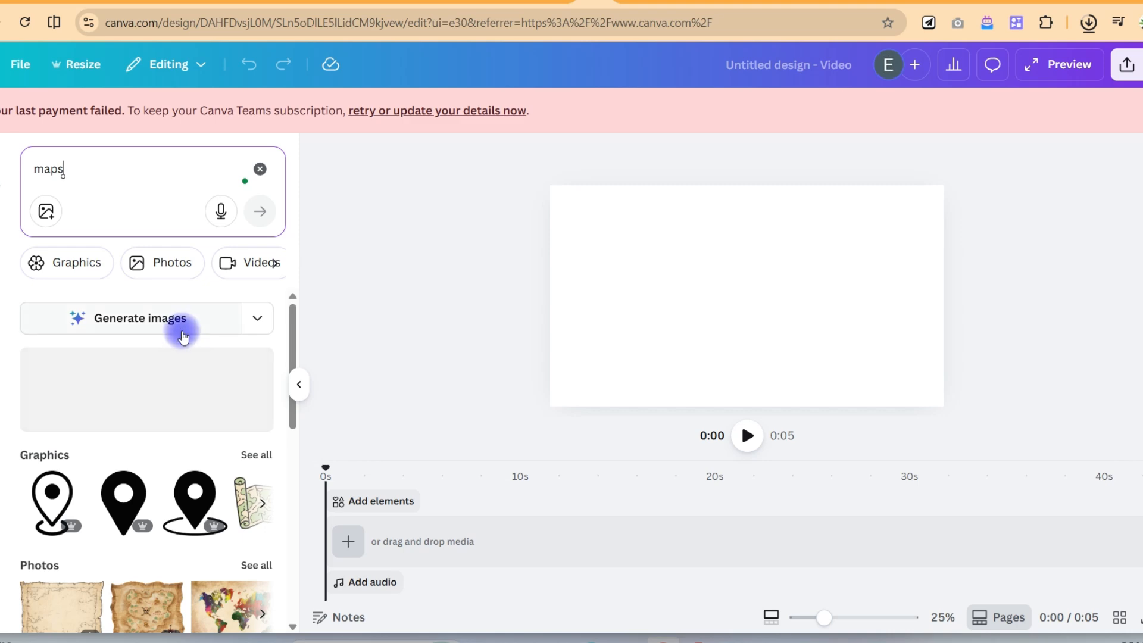
scroll(191, 383, down, 2)
click(169, 268)
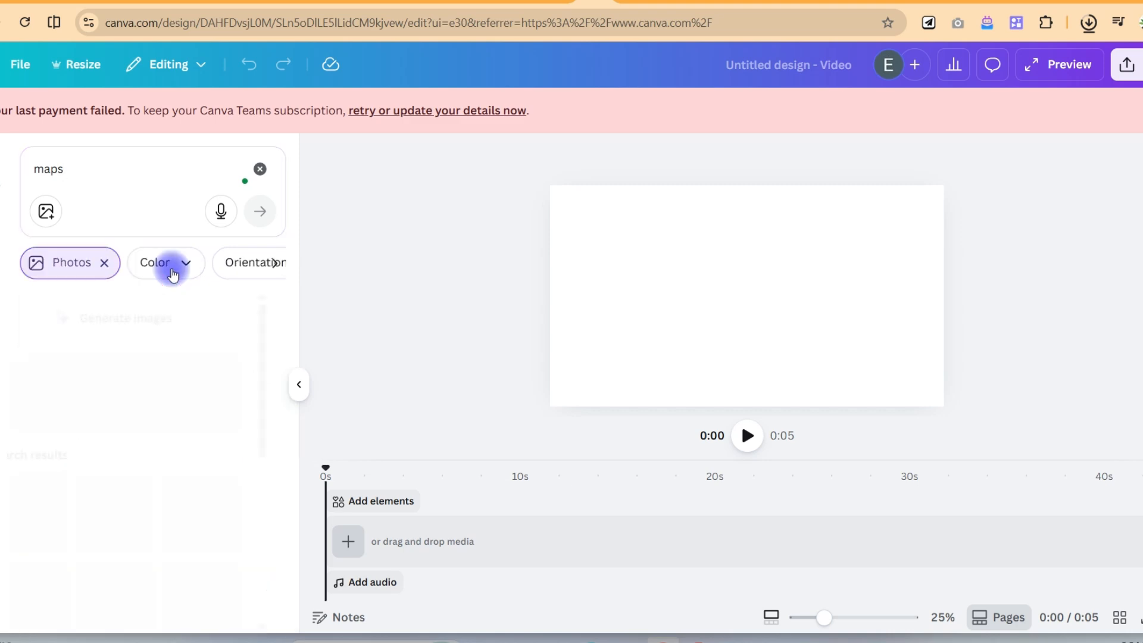
- Add the brown vintage world map photo as the page background and extend its clip to 7.6 seconds
scroll(89, 464, down, 5)
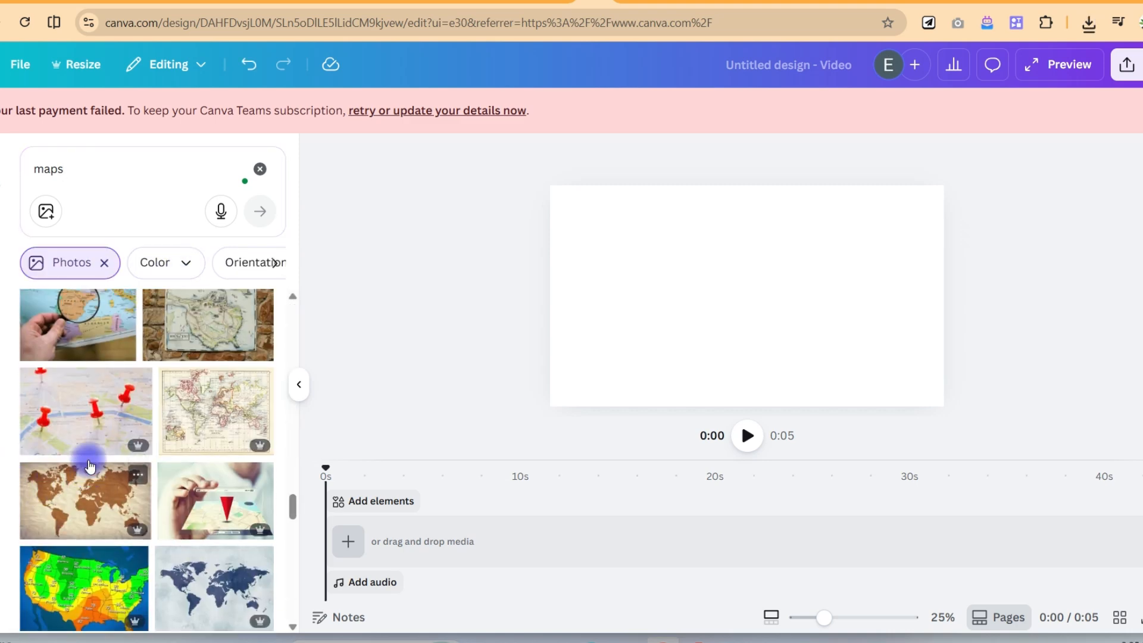
scroll(89, 467, up, 3)
scroll(86, 495, down, 3)
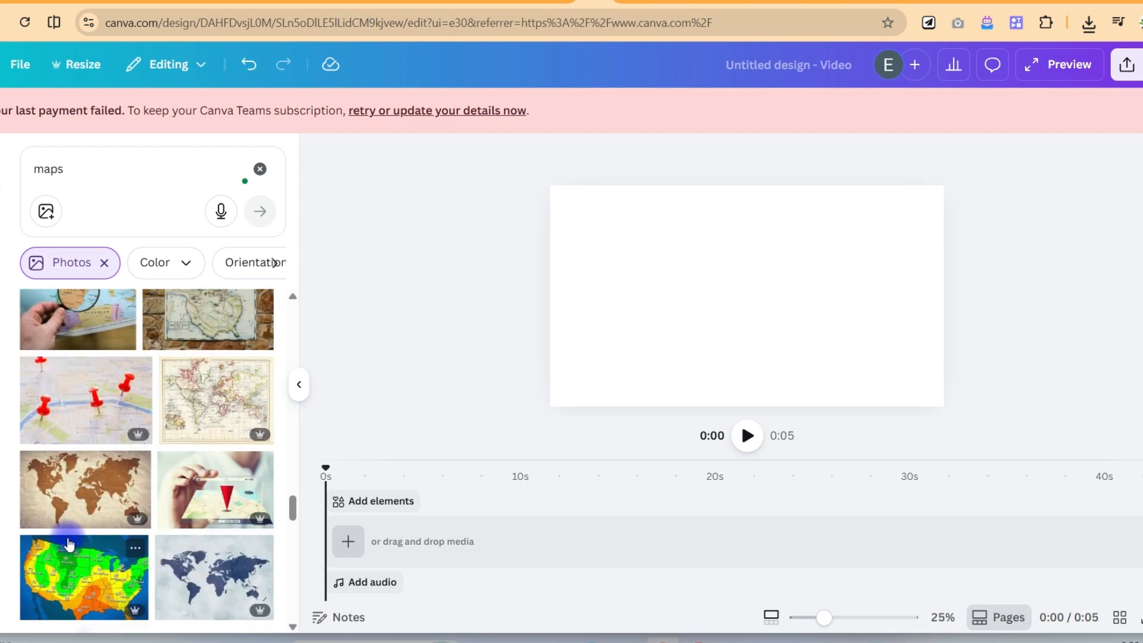
click(94, 498)
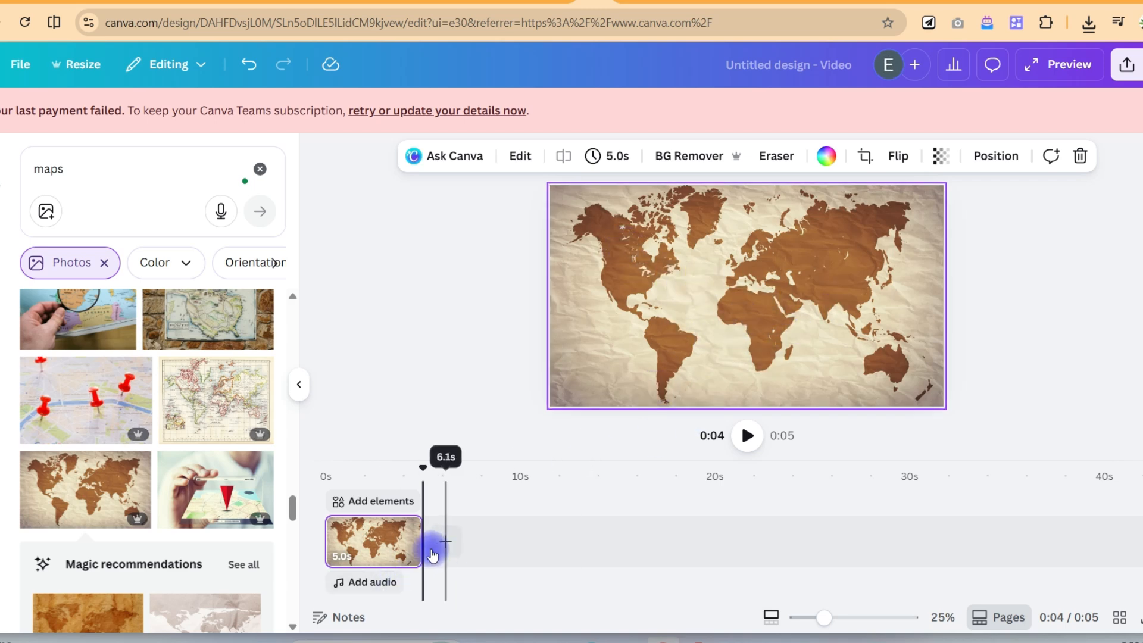
drag(433, 555, 474, 542)
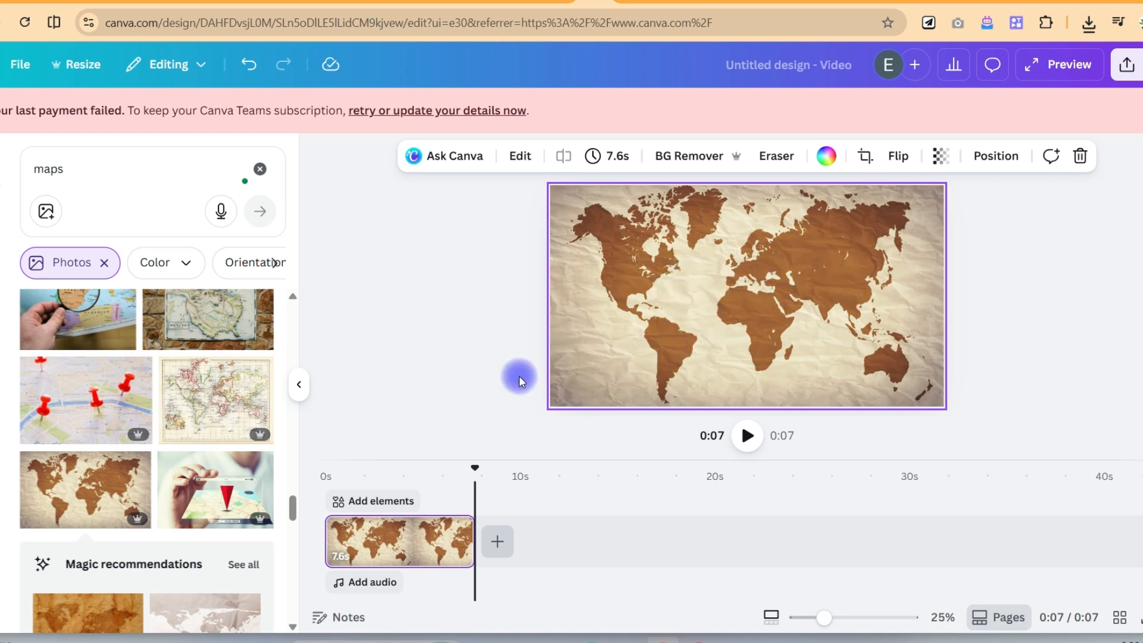
- Clear the element search and add a dashed line from the Lines shapes collection onto the map
click(79, 175)
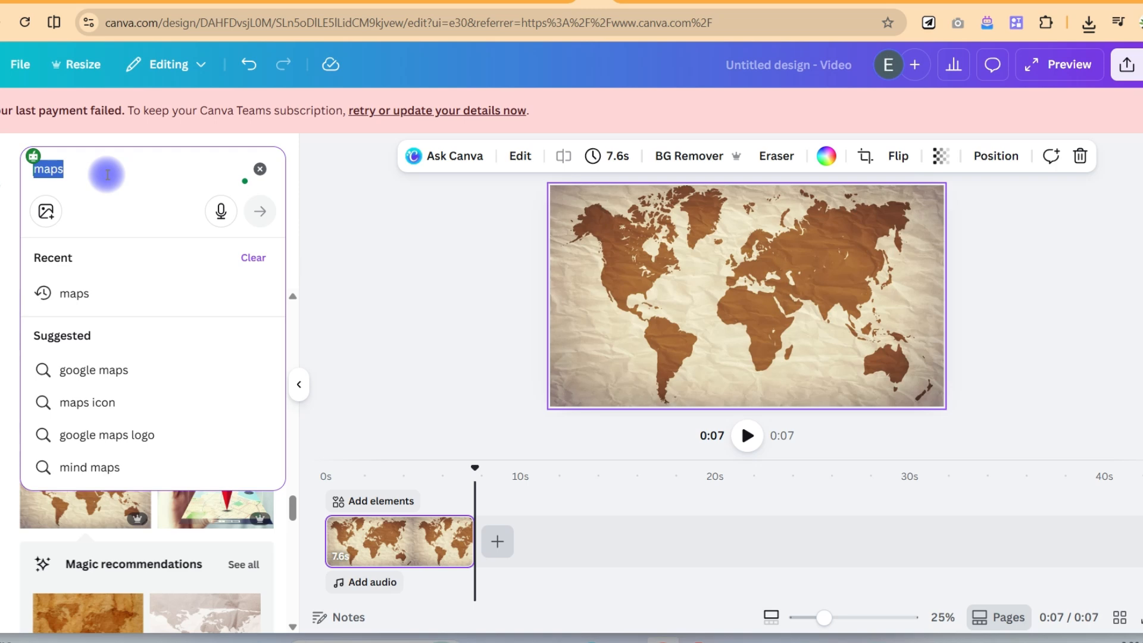
key(BackSpace)
scroll(89, 476, down, 1)
click(74, 521)
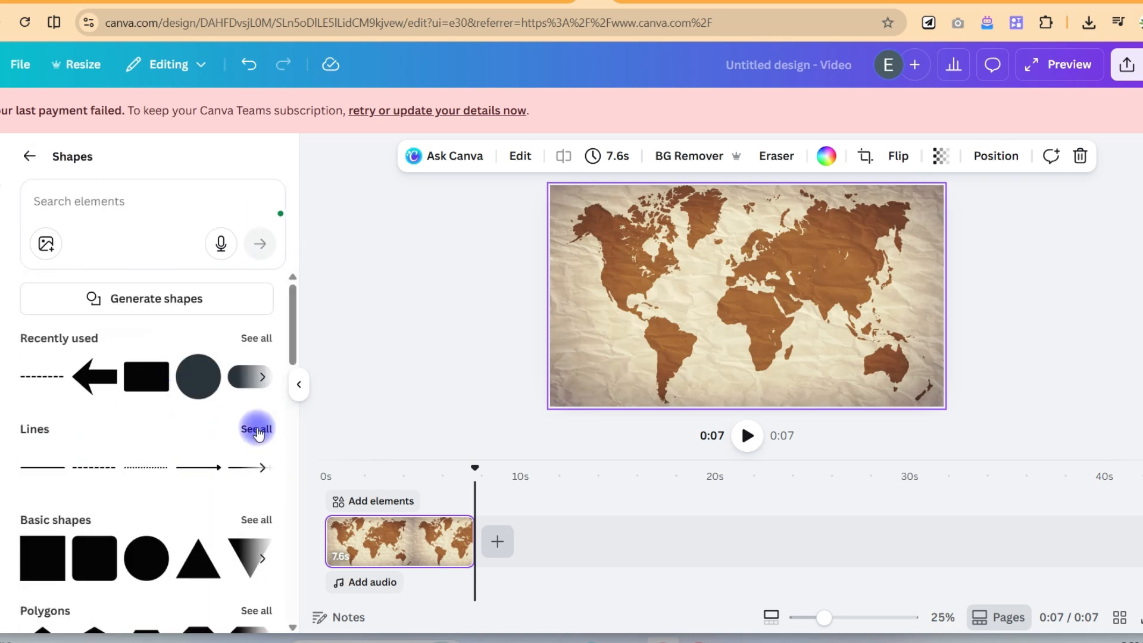
click(257, 430)
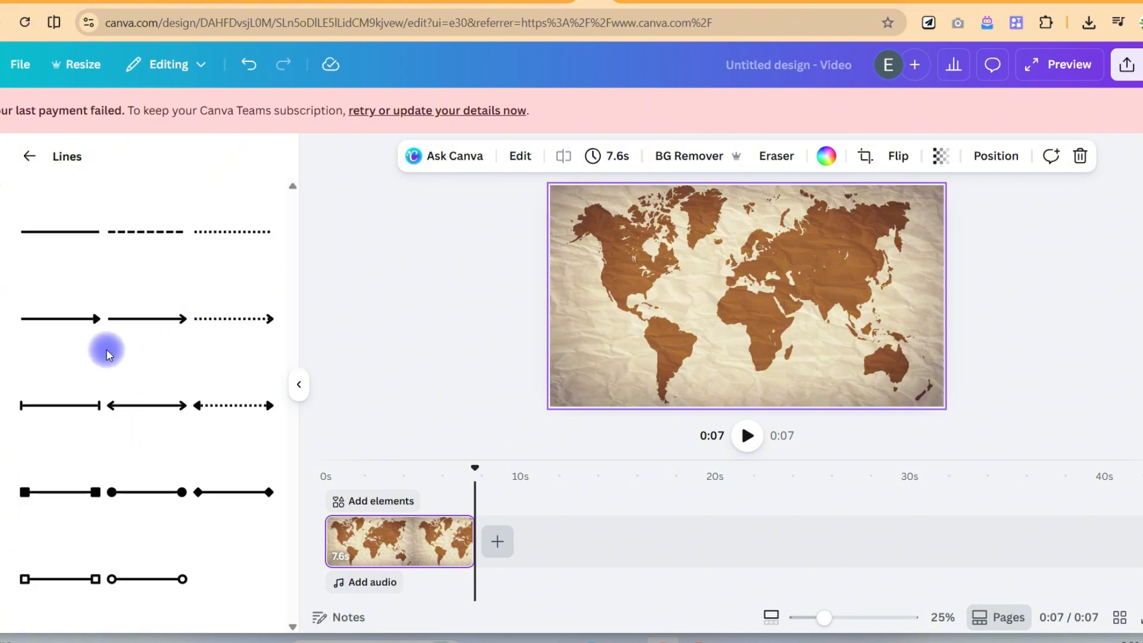
click(153, 231)
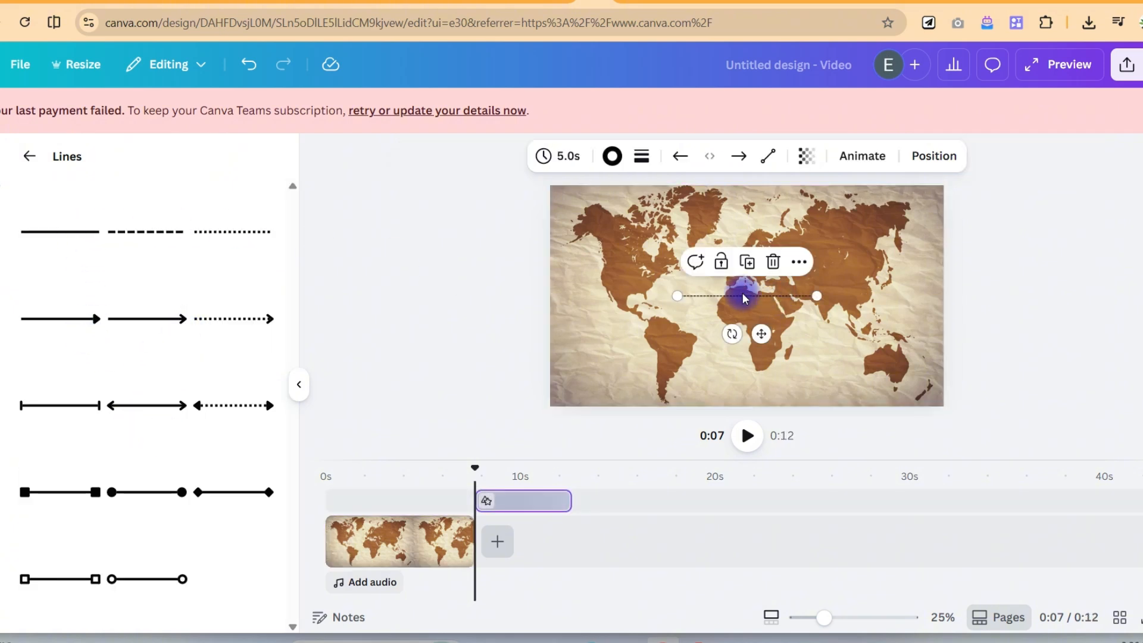
- Set the dashed line's stroke weight to 25
click(612, 156)
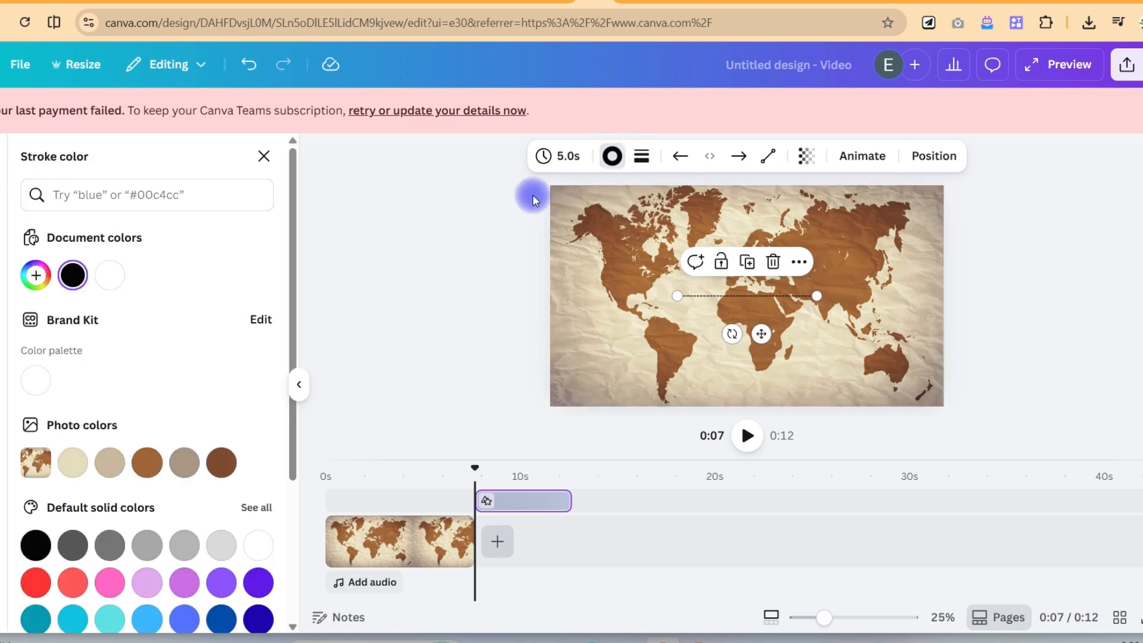
click(641, 156)
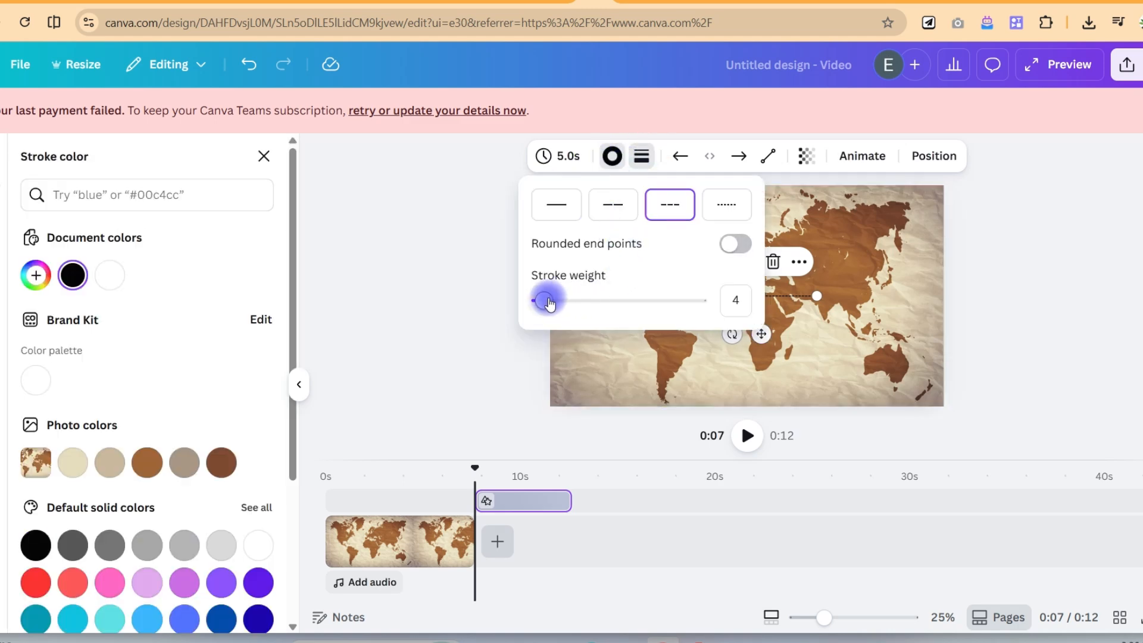
drag(548, 302, 585, 306)
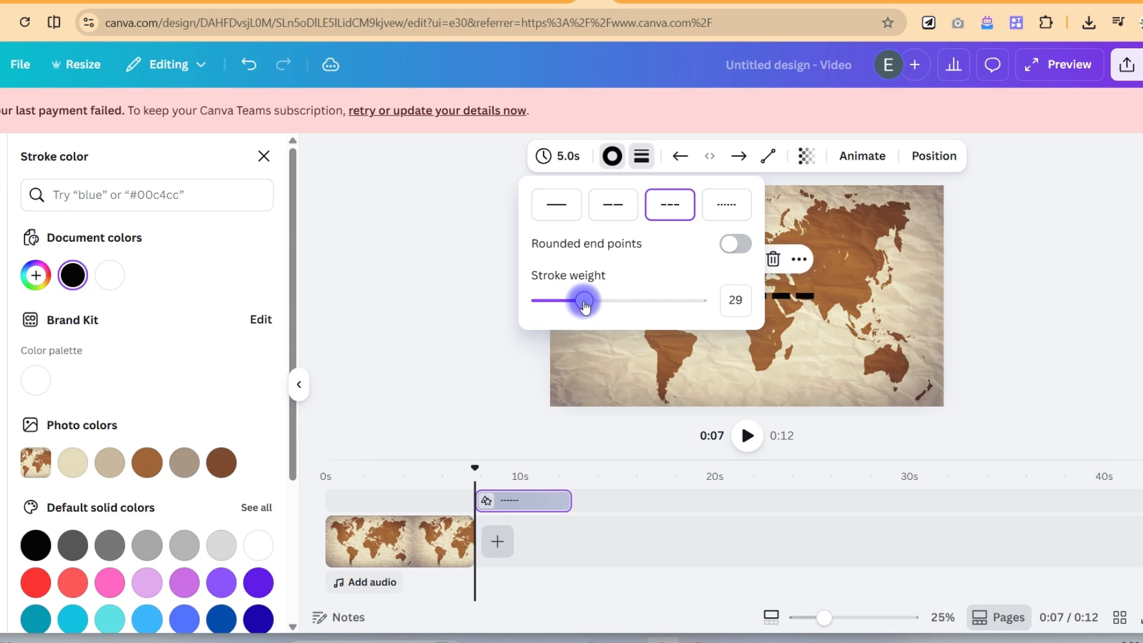
click(717, 306)
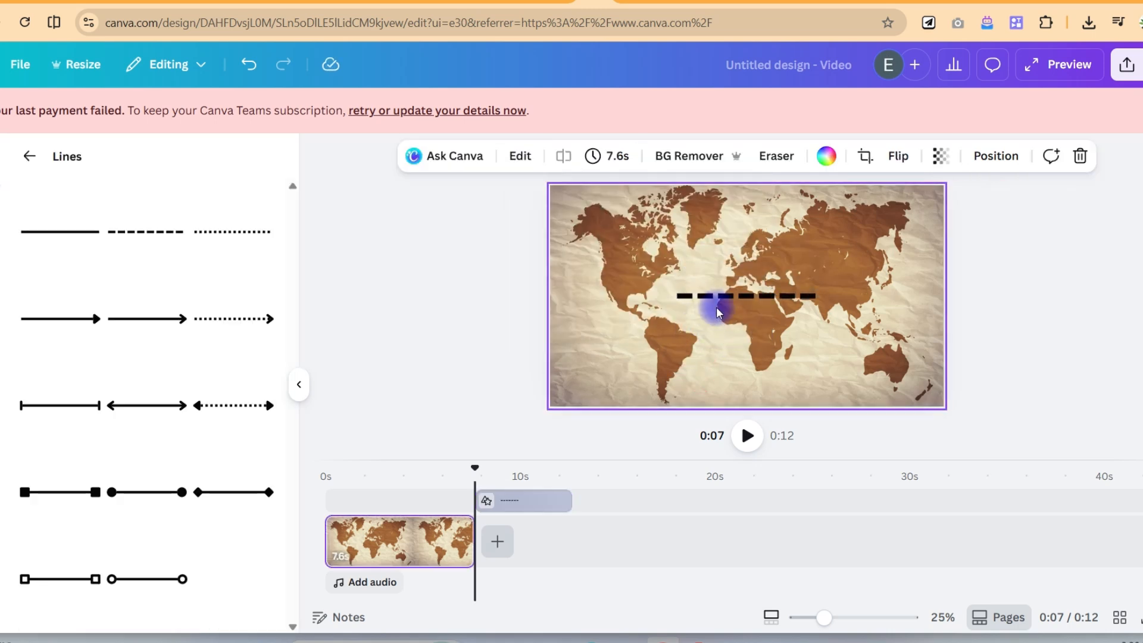
- Move the dashed line so it starts in South America and stretch its other end to Australia
click(724, 298)
drag(733, 297, 718, 343)
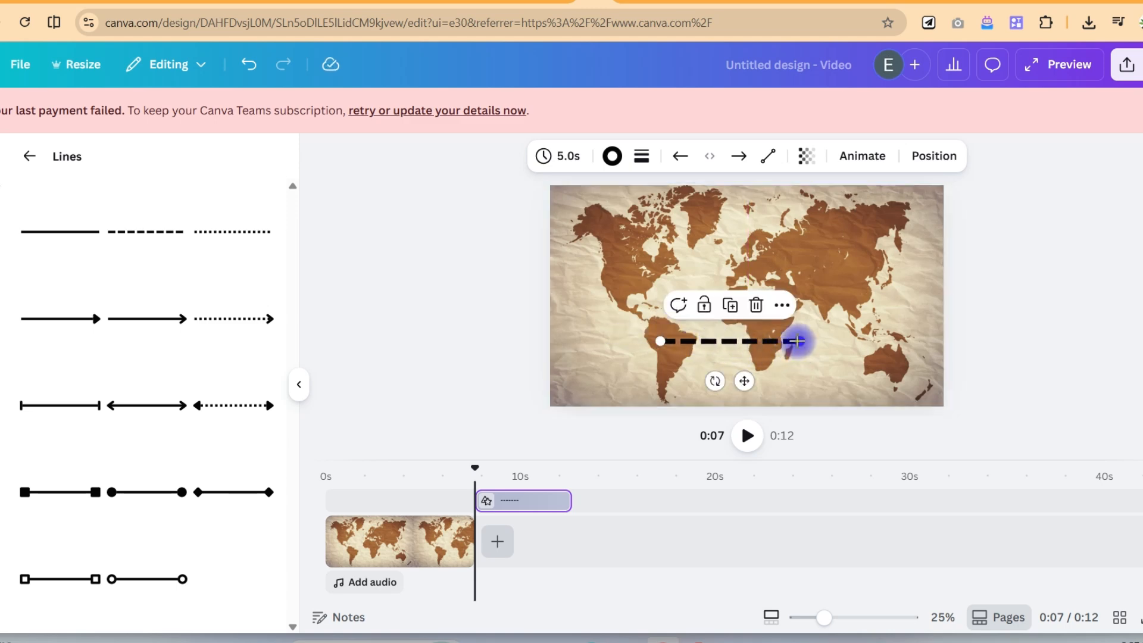
drag(796, 341, 890, 365)
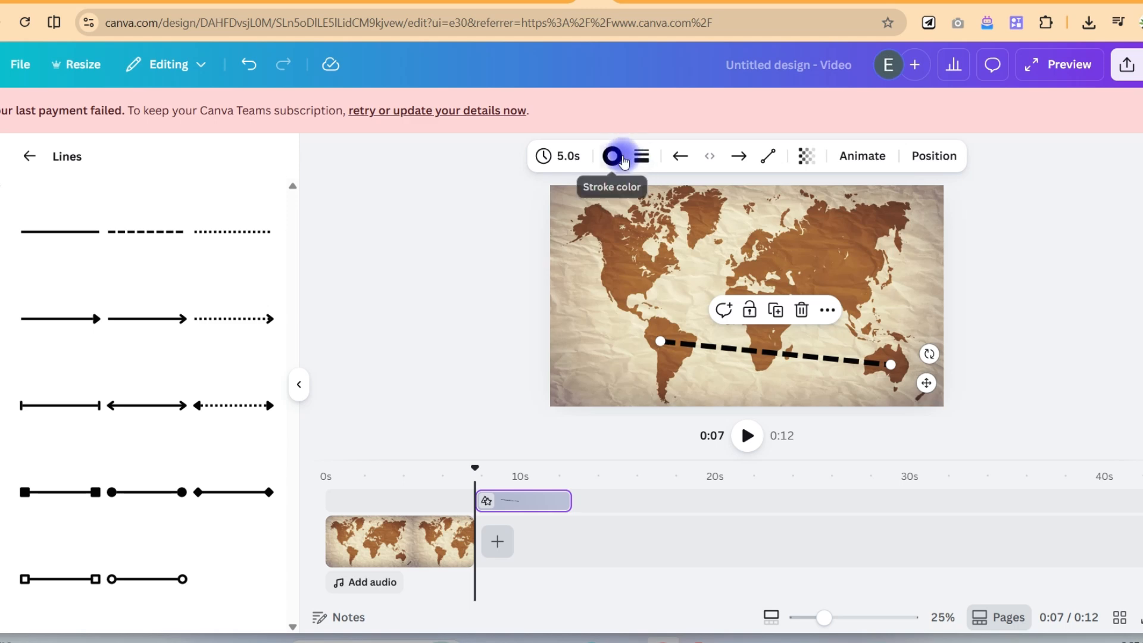
- Change the line type to Curved, raise the arc above Africa and shift its start point slightly further into South America
click(649, 158)
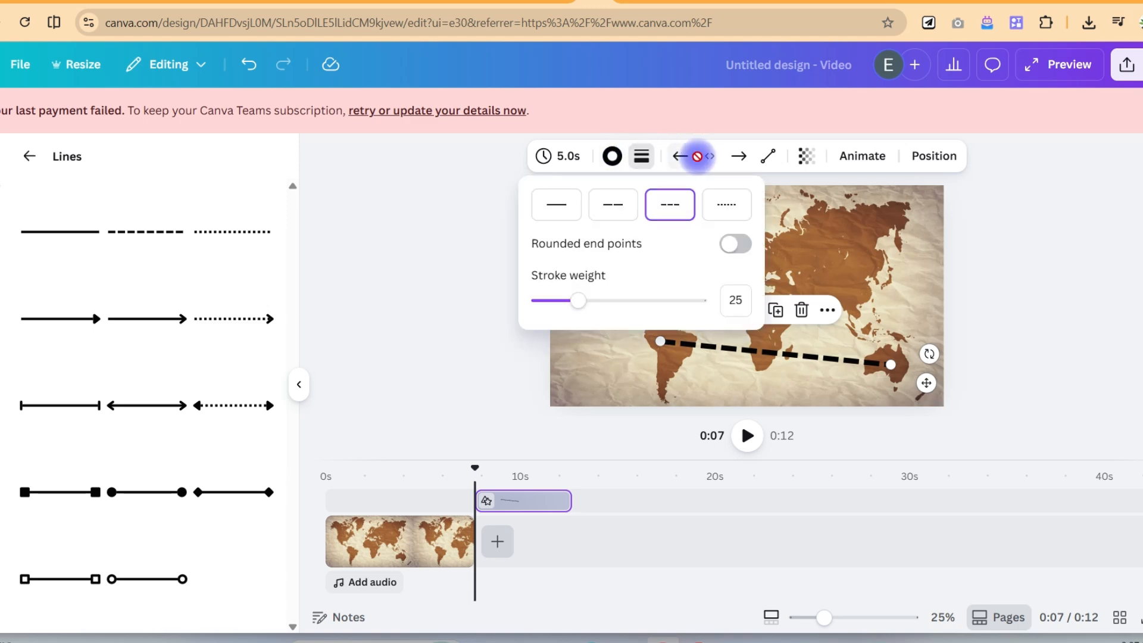
click(769, 156)
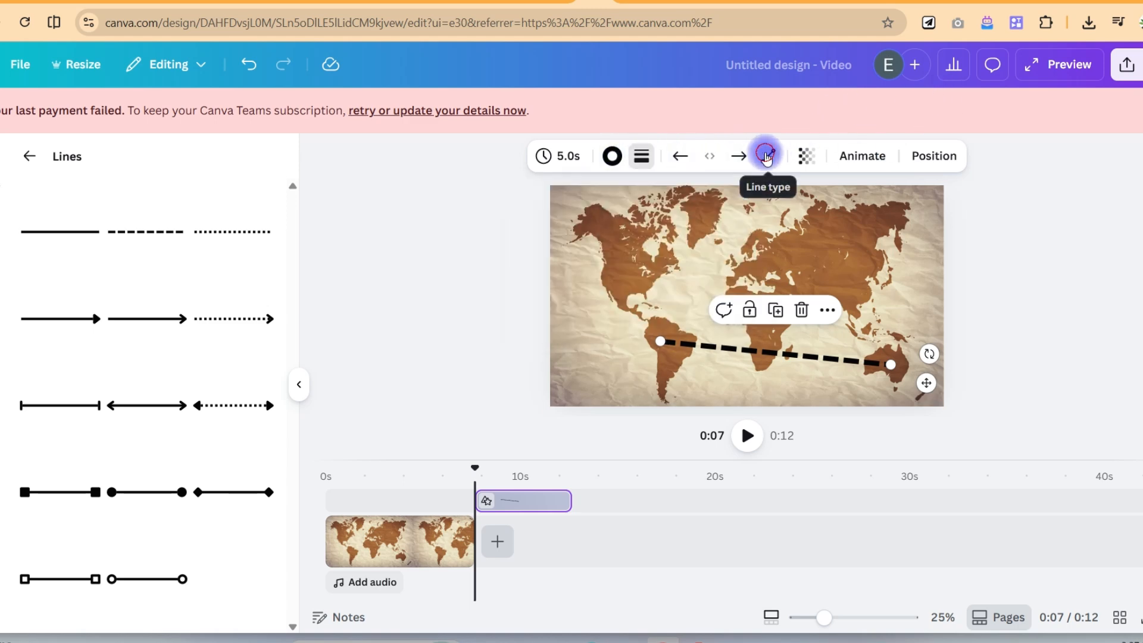
click(769, 156)
click(767, 273)
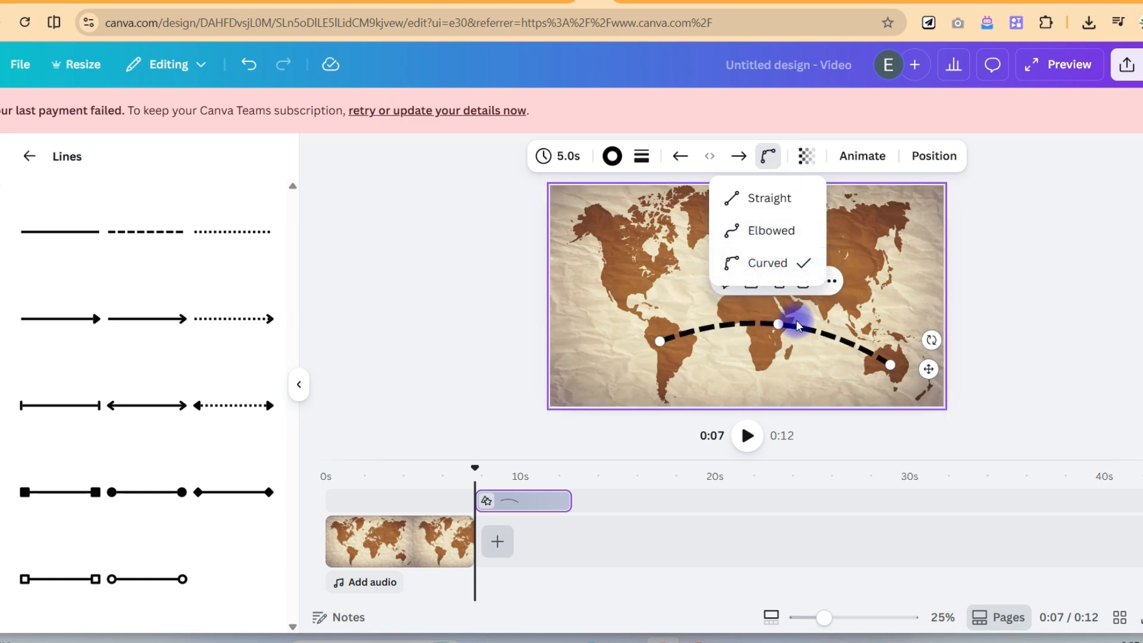
drag(778, 324, 791, 296)
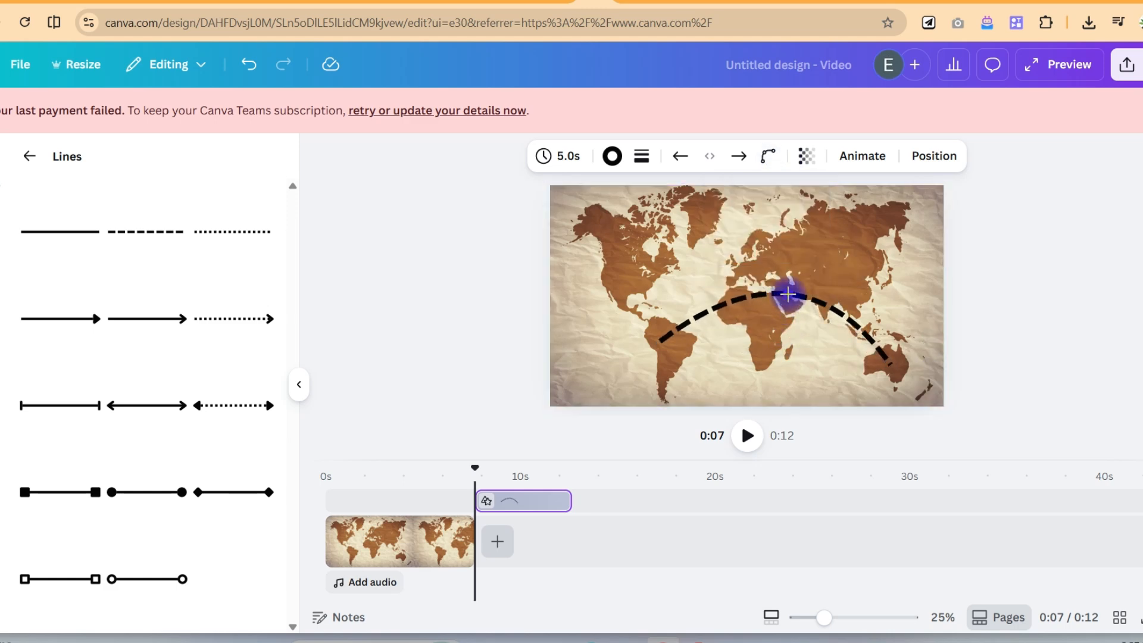
drag(662, 339, 675, 343)
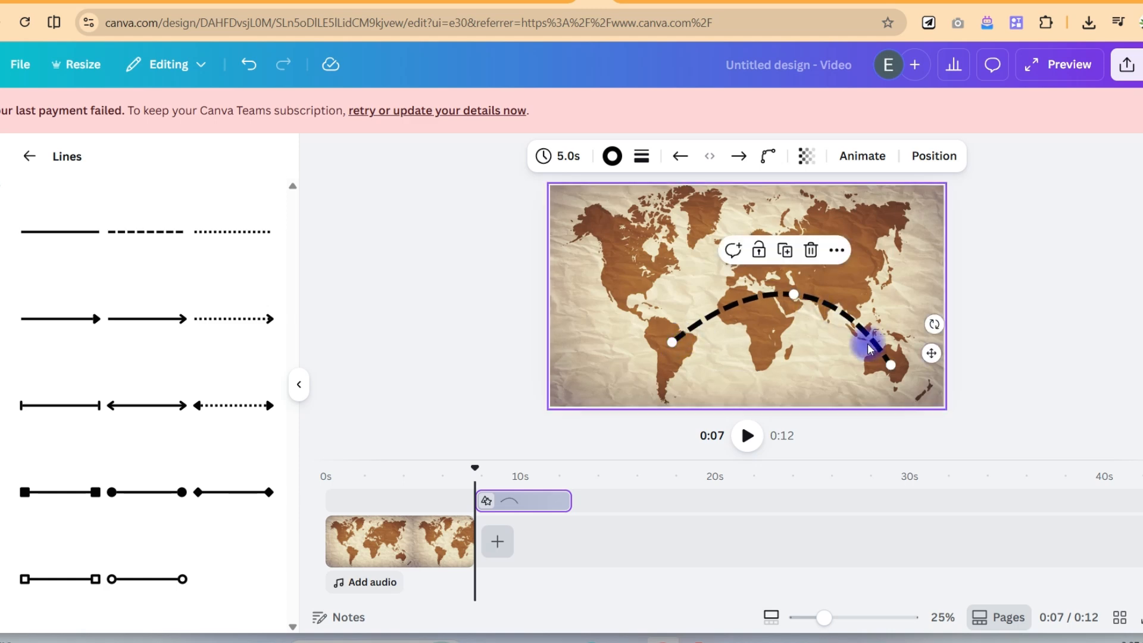
- Give the curved line's South America end an open square marker
click(1059, 284)
click(706, 312)
click(700, 322)
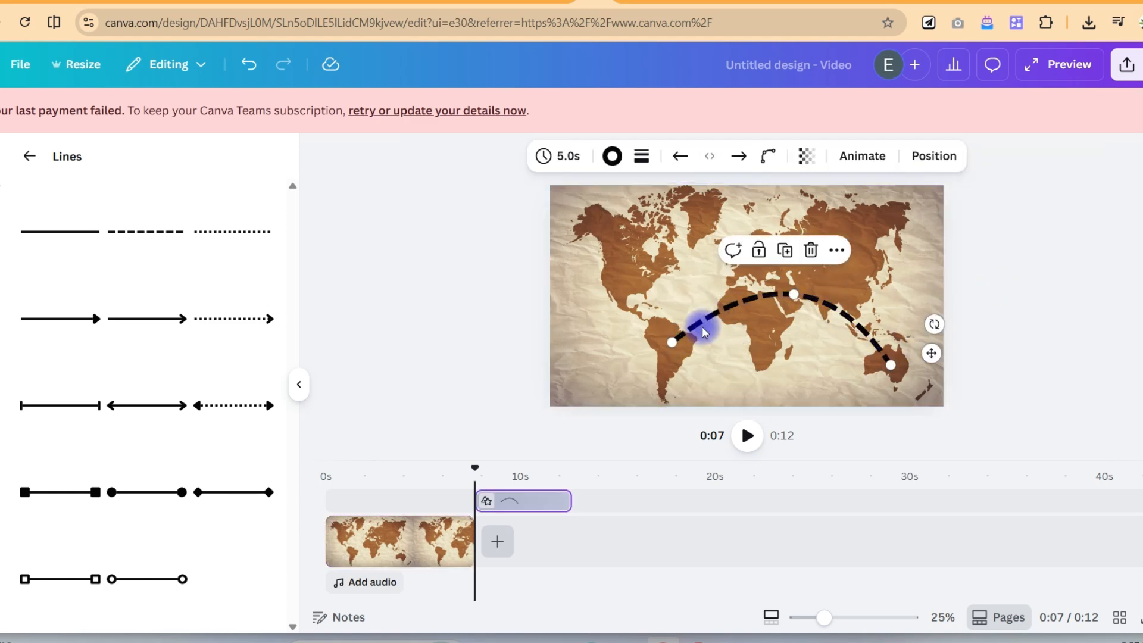
click(614, 159)
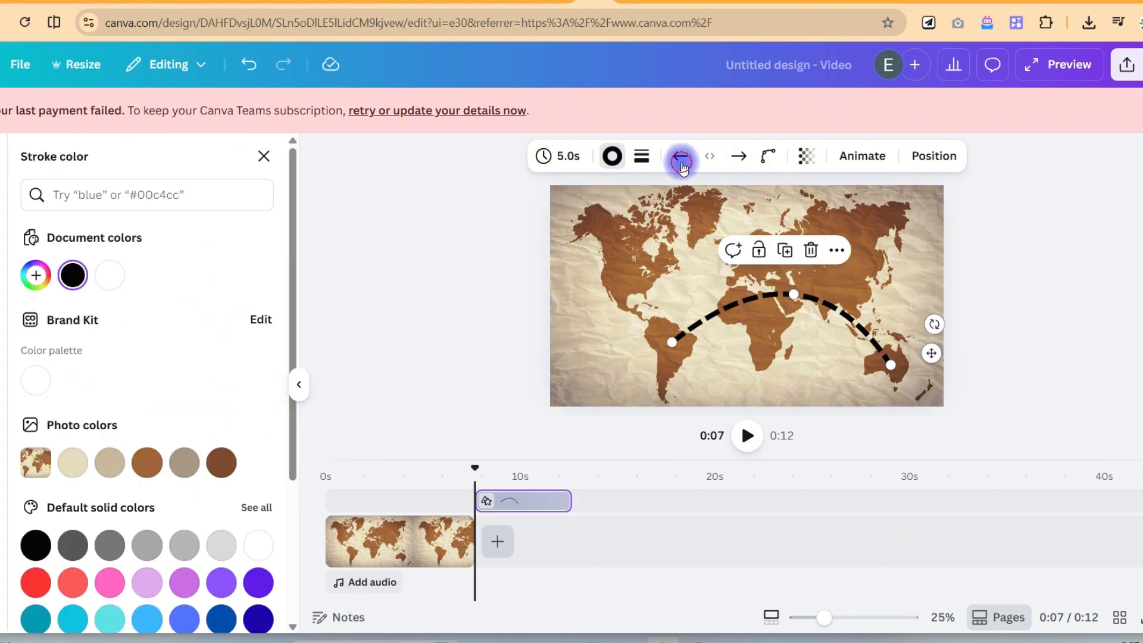
click(682, 162)
click(651, 238)
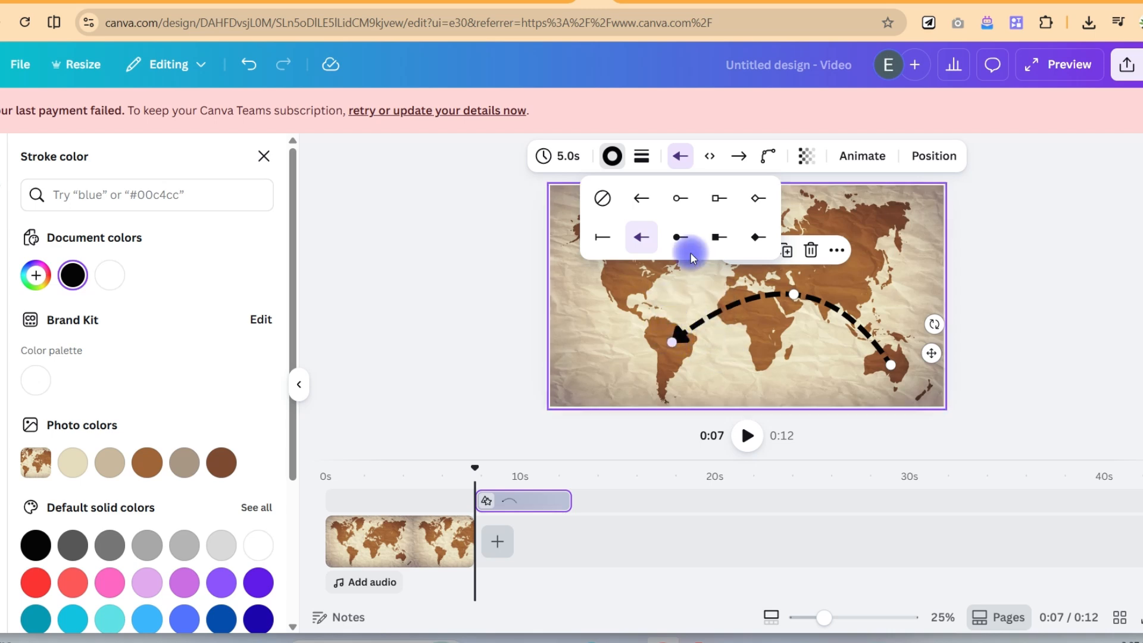
click(680, 200)
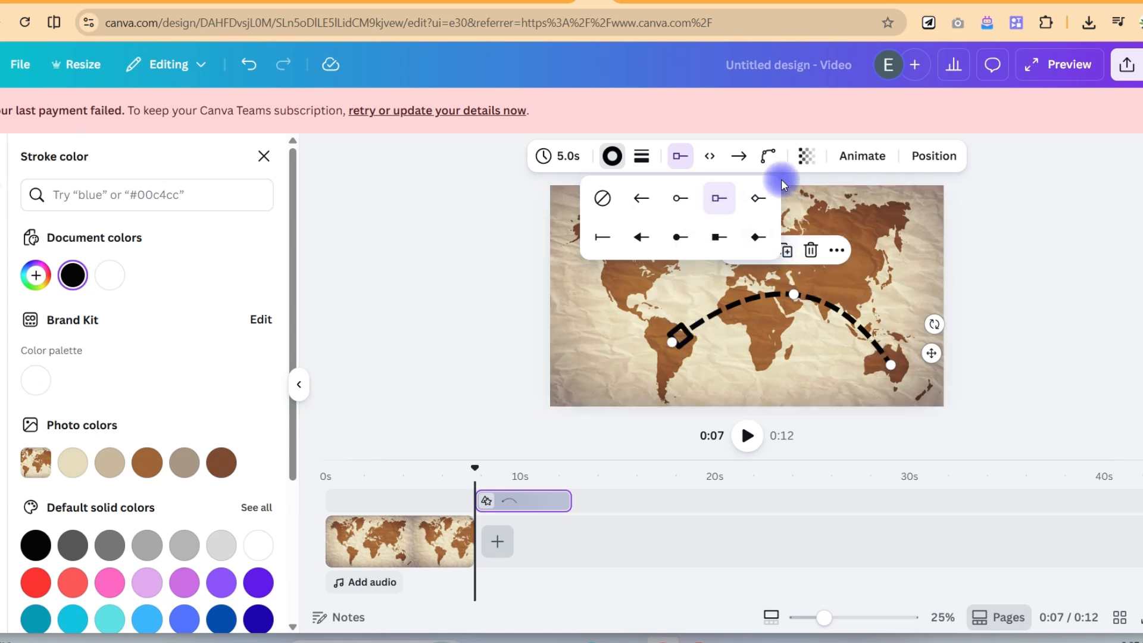
- Give the curved line's Australia end a solid arrowhead
click(739, 156)
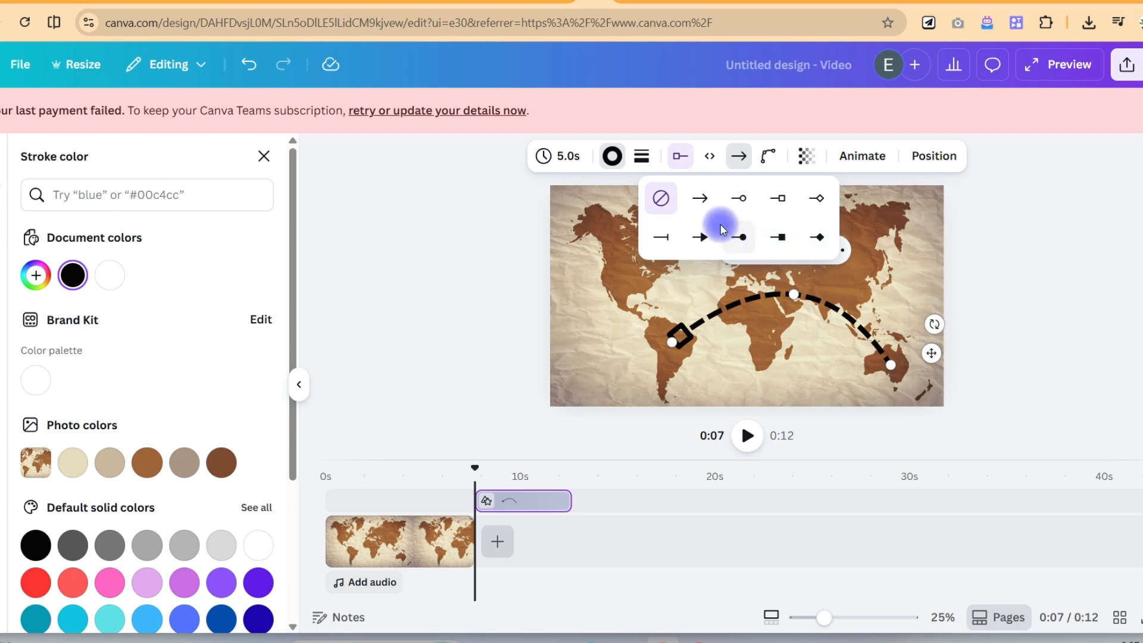
click(701, 237)
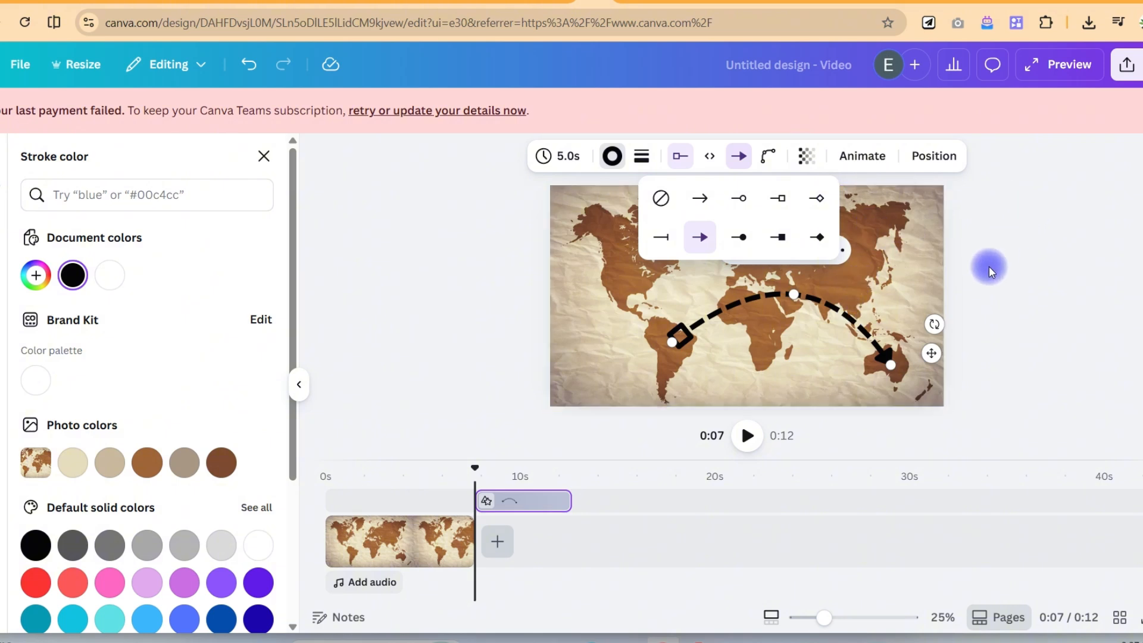
click(855, 339)
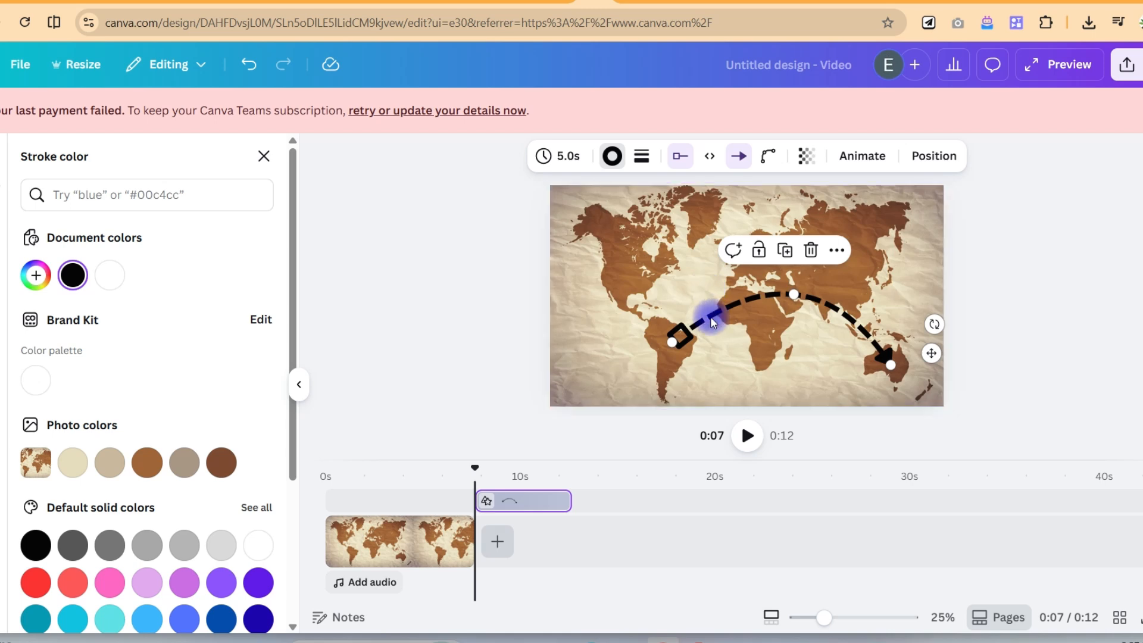
- Open the line's animation options, align its clip with the full 7.6-second map clip and return the playhead to 0 seconds
click(865, 157)
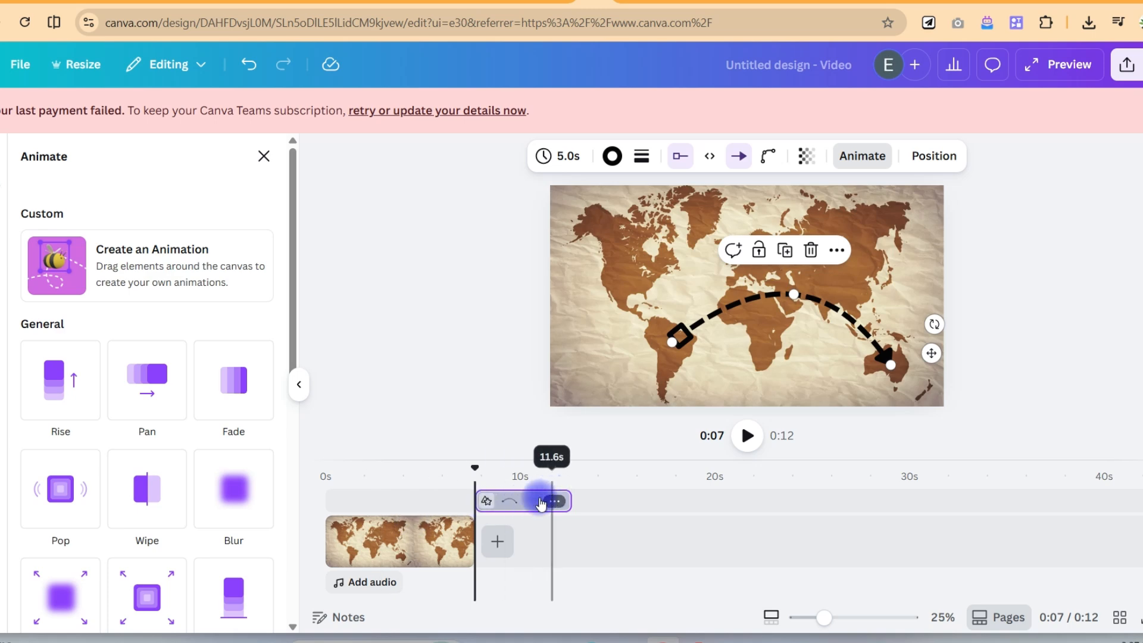
drag(523, 502, 472, 503)
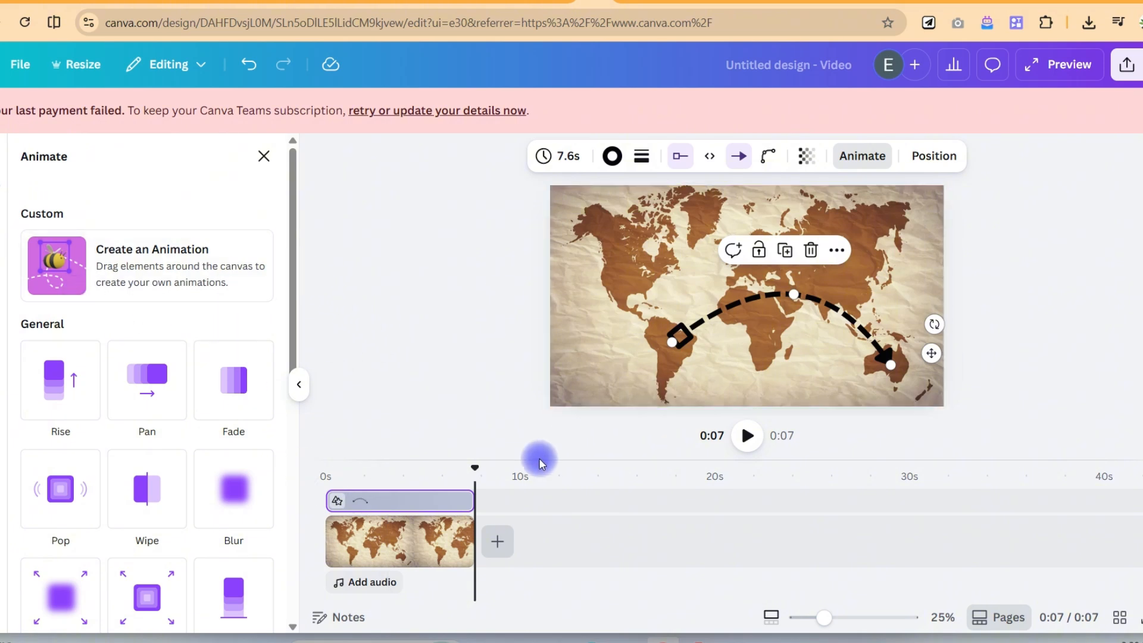
click(410, 481)
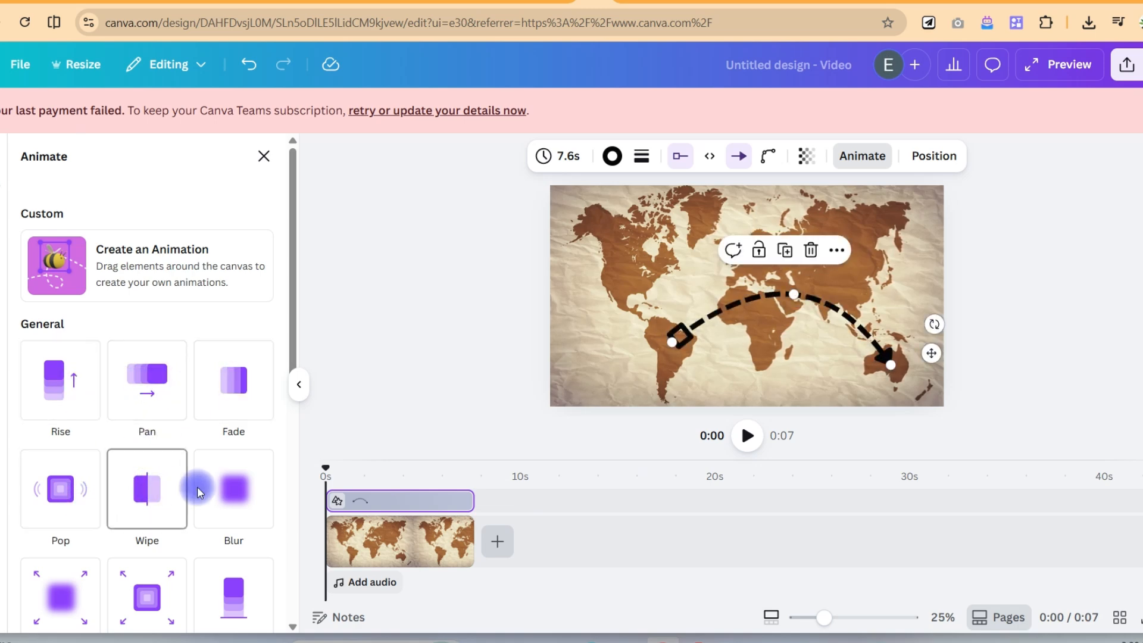
- Apply the Wipe animation to the curved line, slow its speed close to the minimum and play back the result
scroll(163, 533, down, 2)
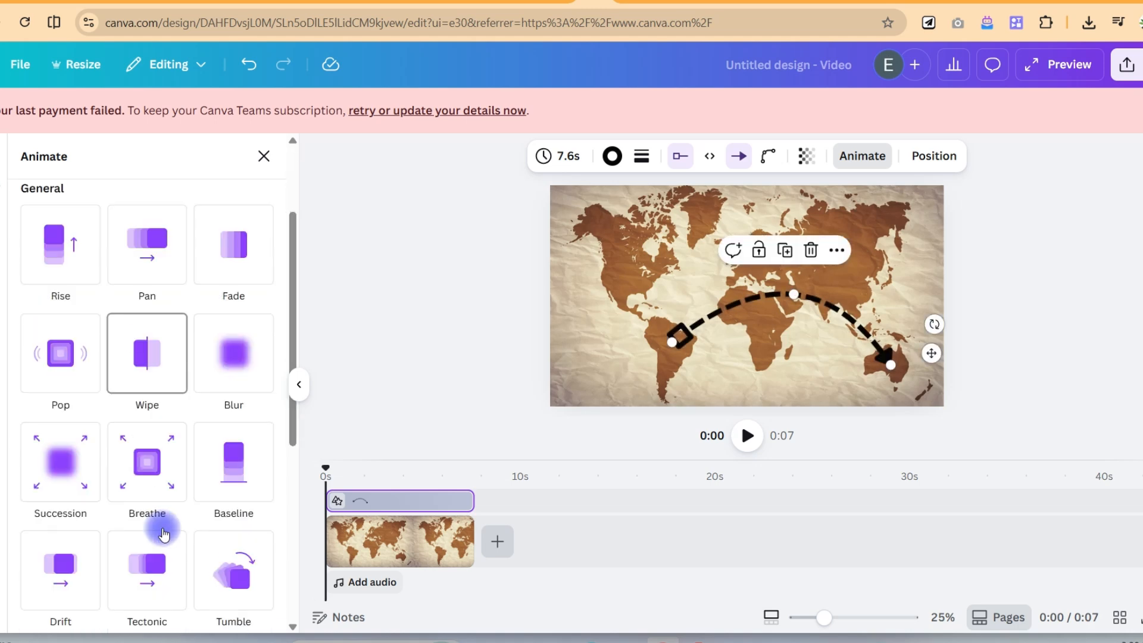
scroll(164, 534, down, 3)
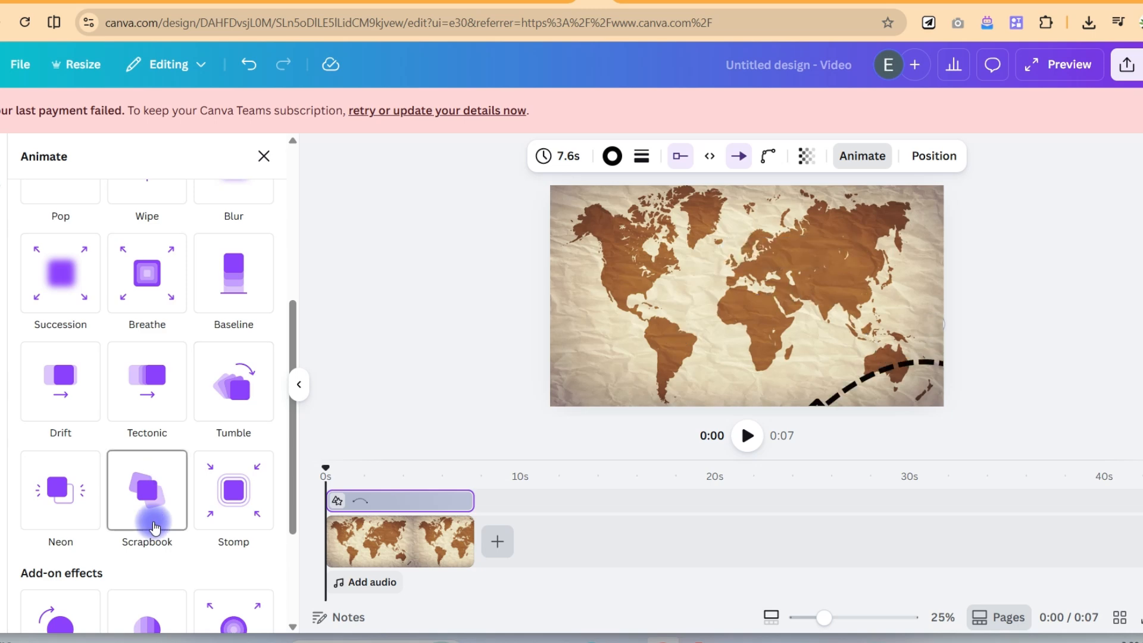
scroll(179, 311, up, 3)
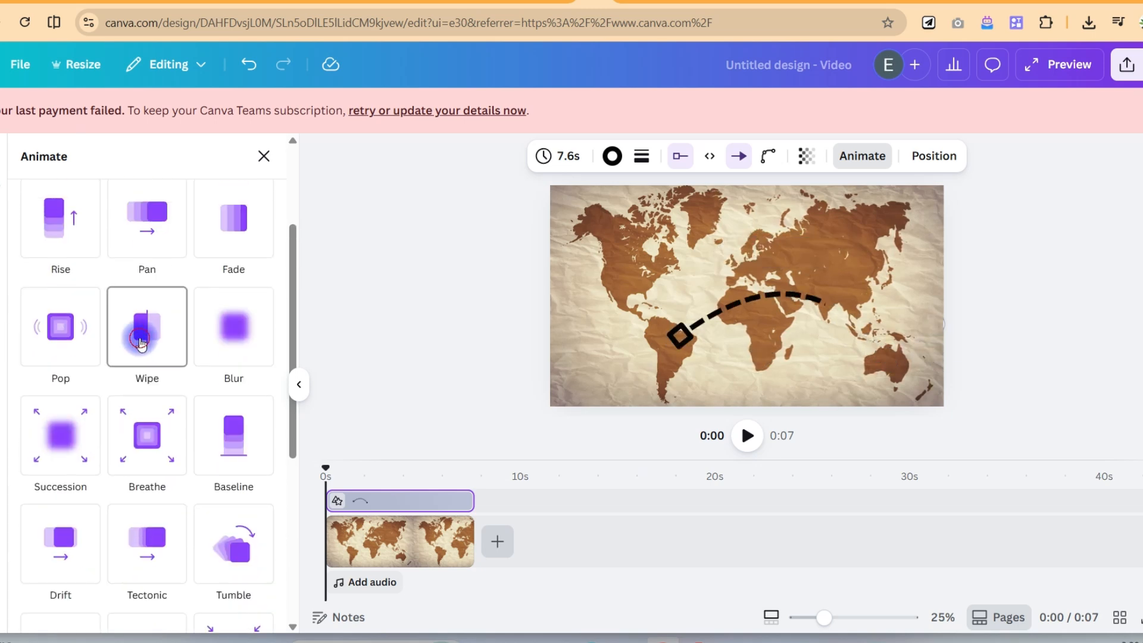
click(141, 343)
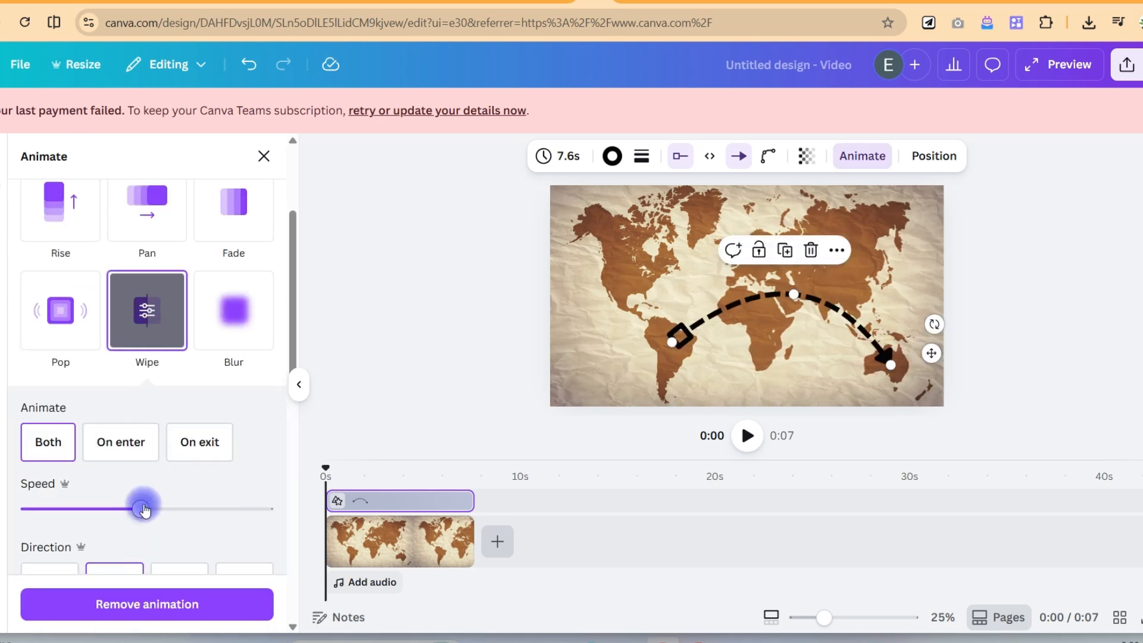
drag(134, 511, 44, 522)
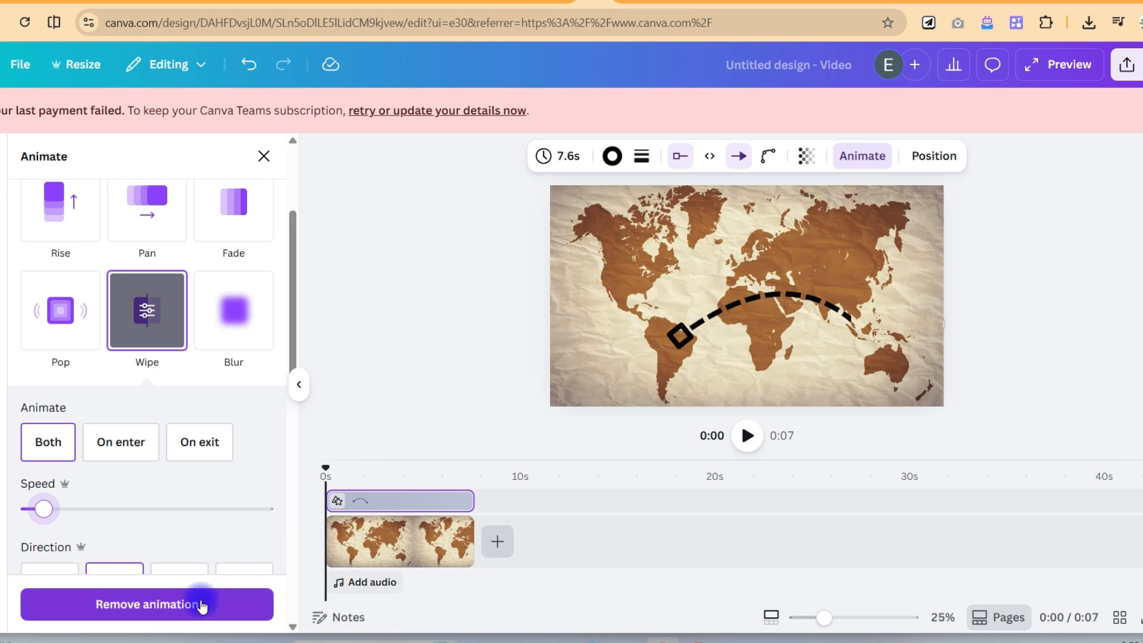
click(750, 441)
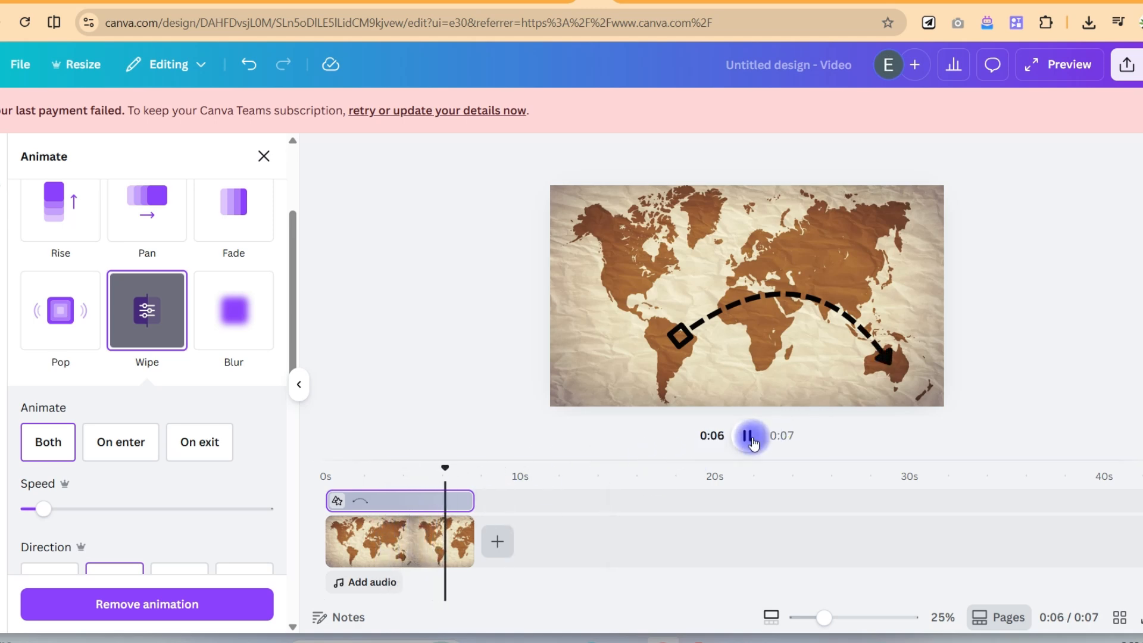
click(750, 436)
- Shorten both the map clip and the curved line's clip to 5.6 seconds and play the video from the start
click(416, 484)
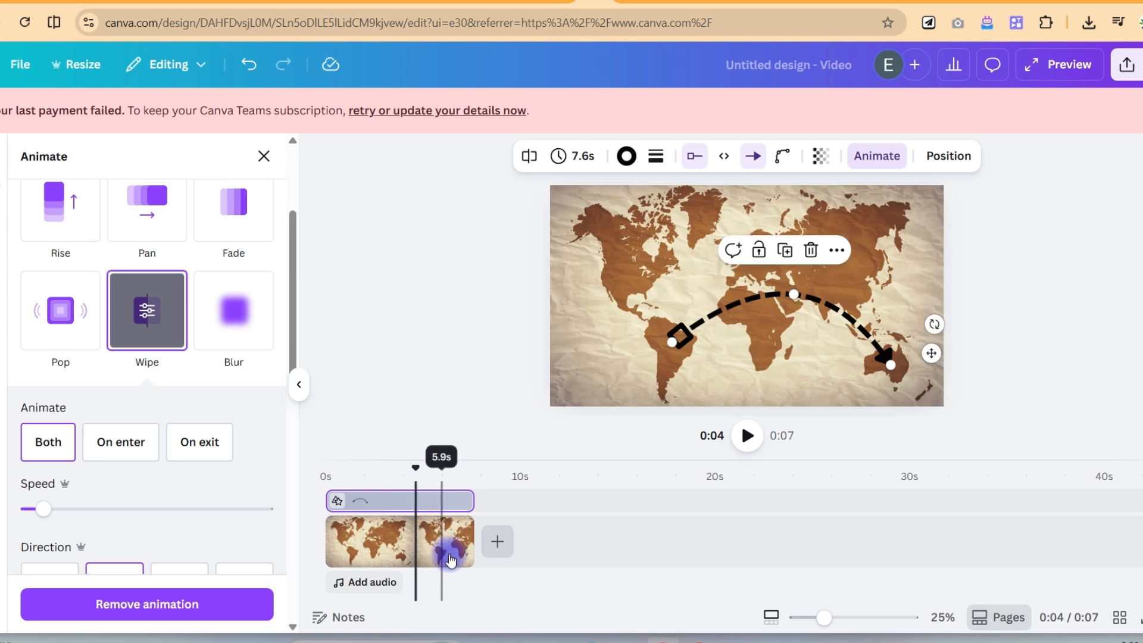
click(449, 558)
drag(472, 541, 431, 542)
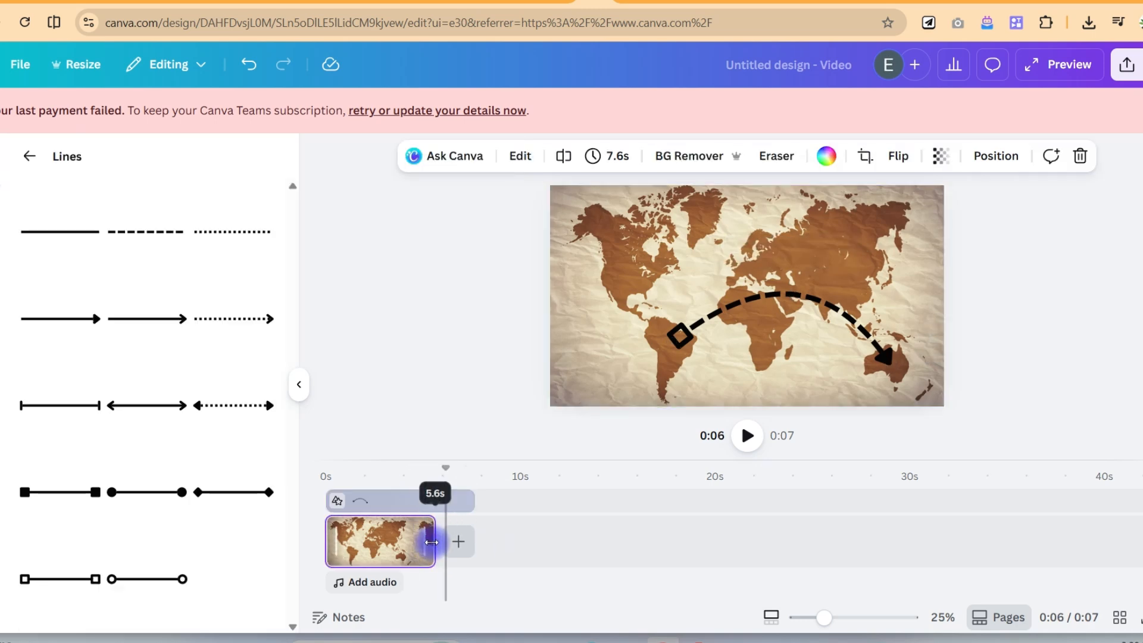
click(464, 501)
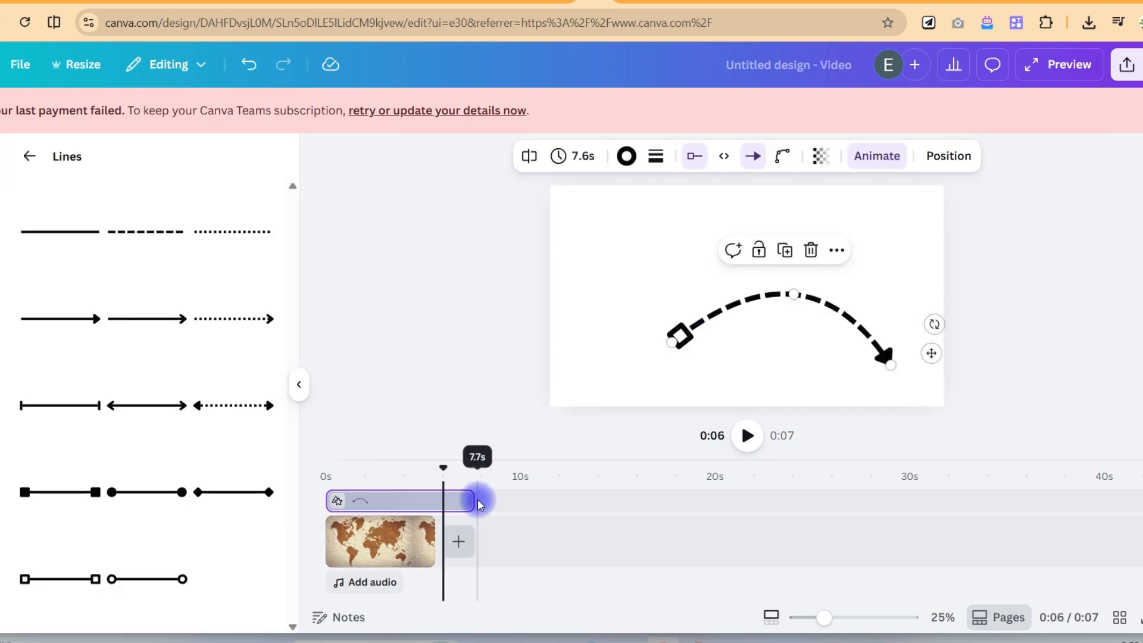
drag(473, 501, 311, 473)
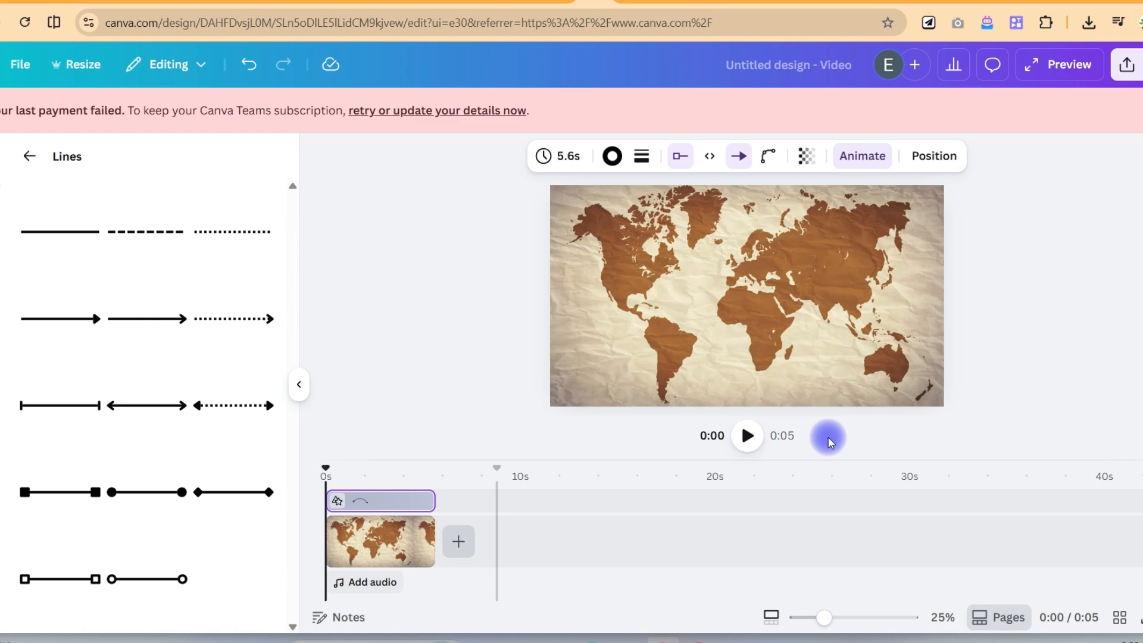
click(747, 435)
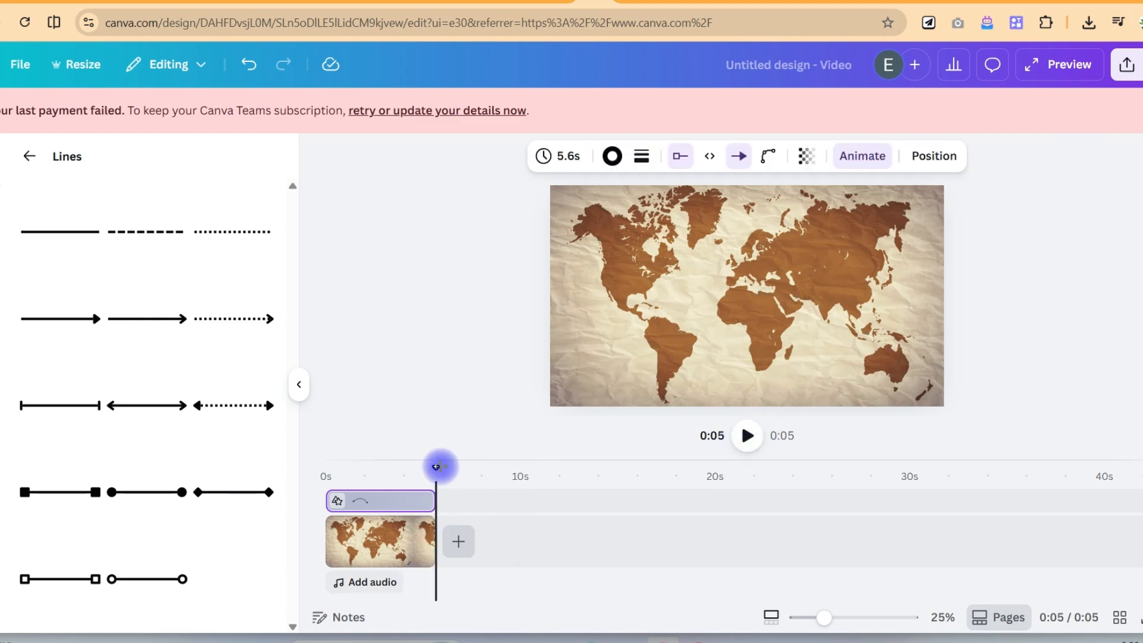
- Extend the curved line's clip to 6.2 seconds, past the end of the map clip, and play the video from the start
drag(431, 500, 327, 467)
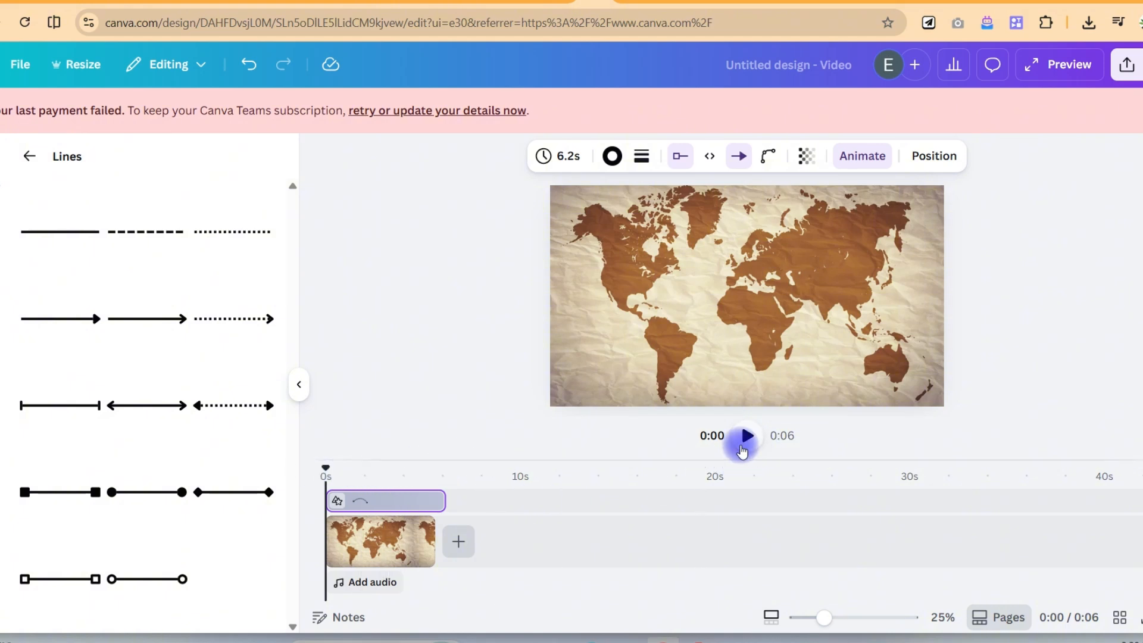
click(744, 440)
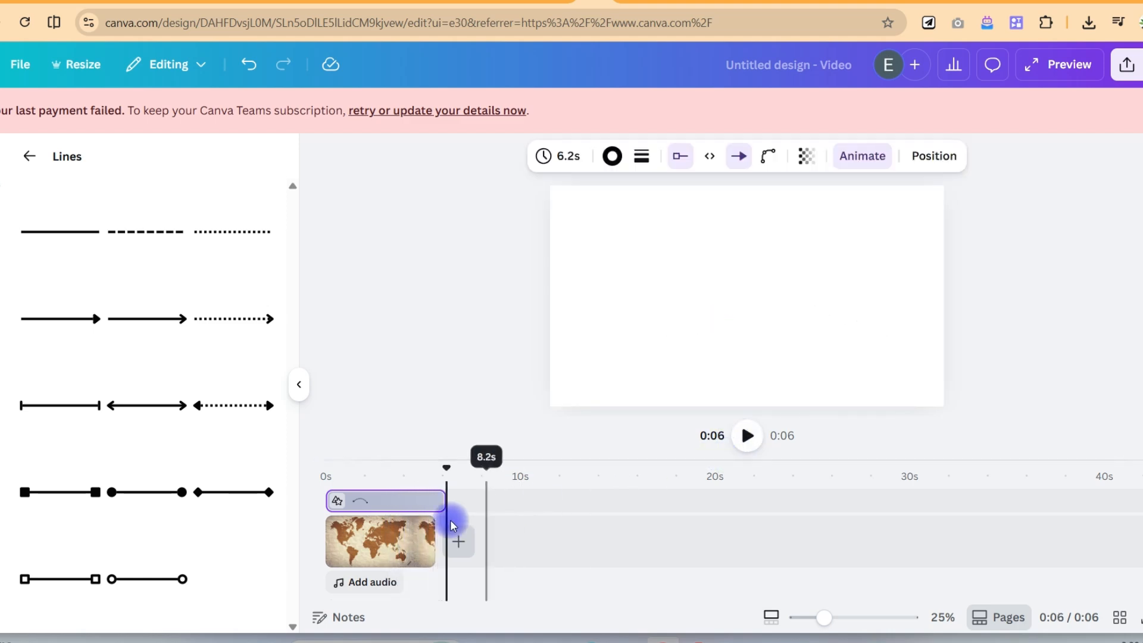
- Trim the curved line's clip to 5.6 seconds so it ends with the map clip, and play the video from 0 seconds
click(825, 619)
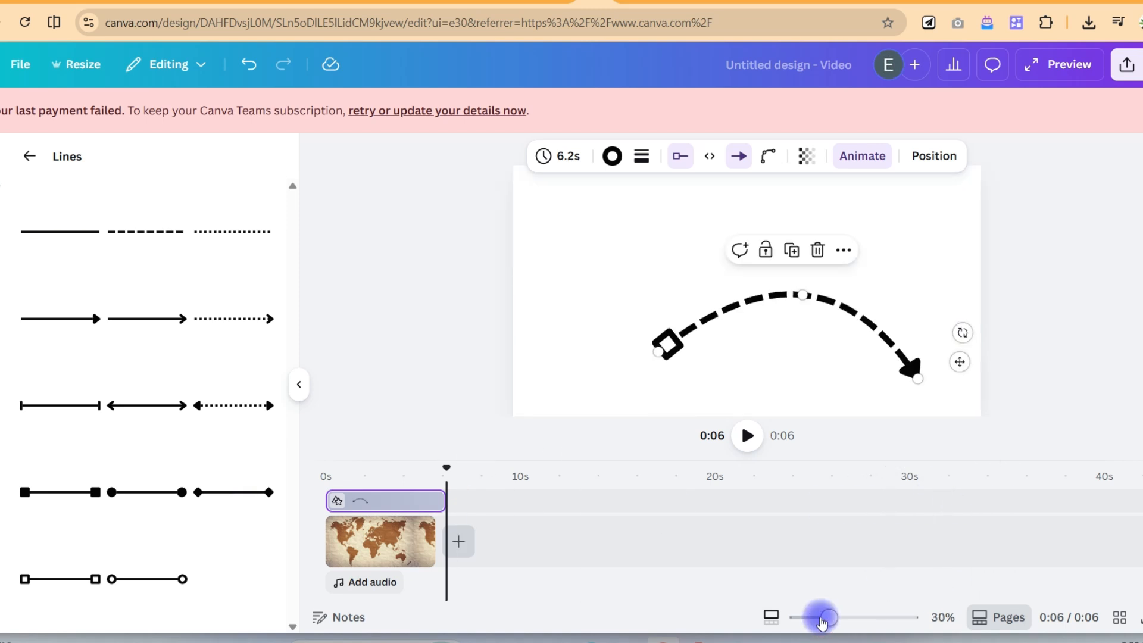
click(771, 618)
drag(830, 618, 874, 619)
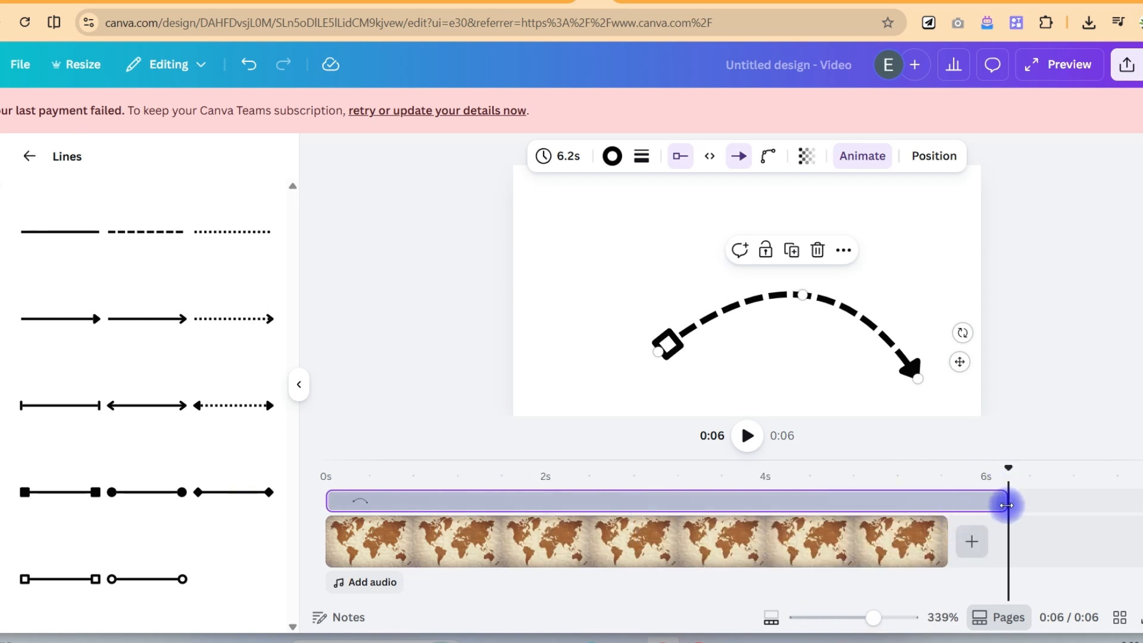
drag(1006, 505, 948, 504)
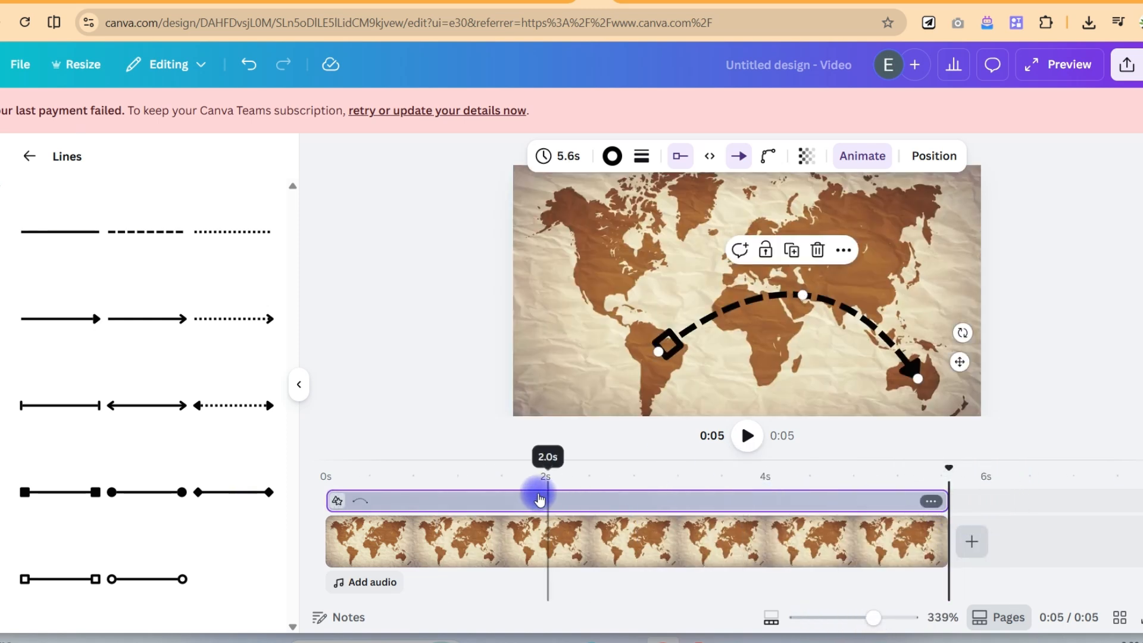
click(486, 495)
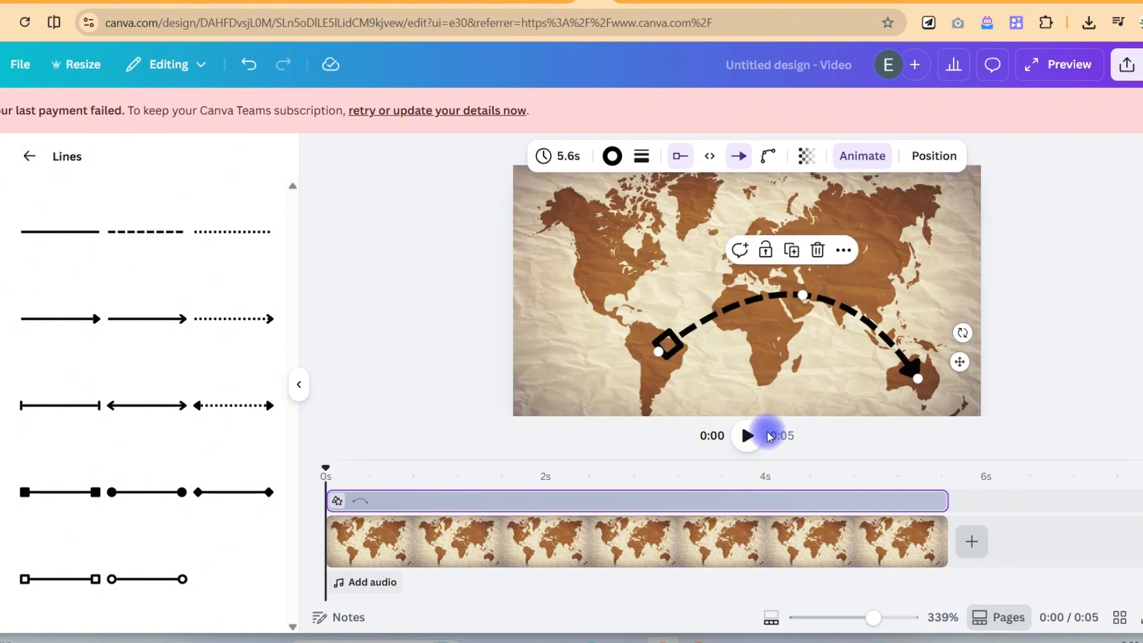
click(748, 435)
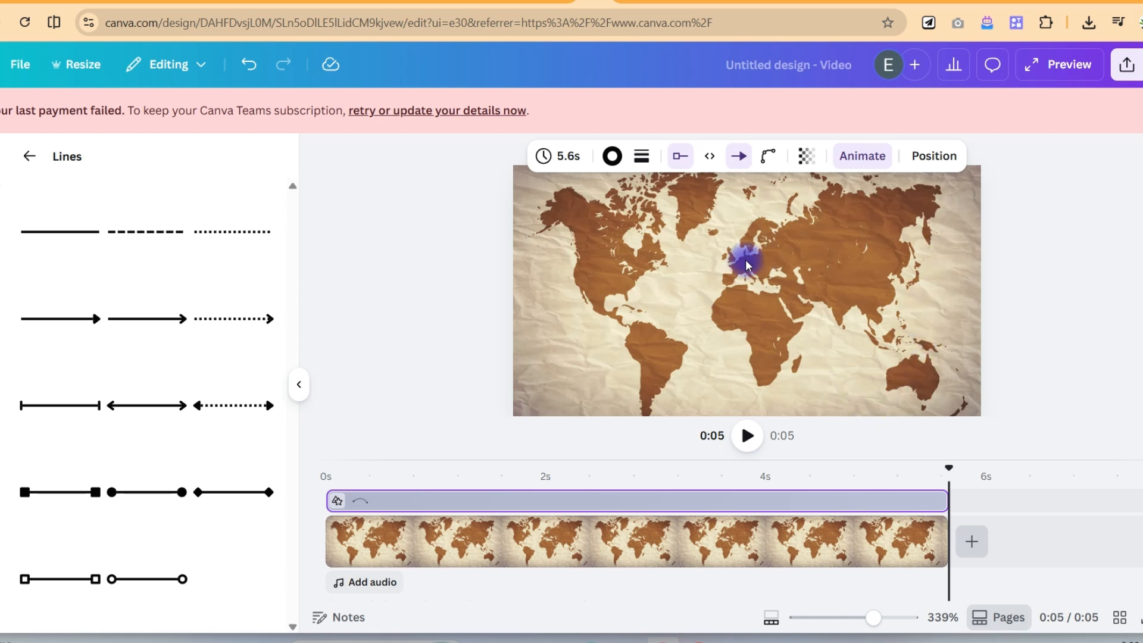
click(653, 278)
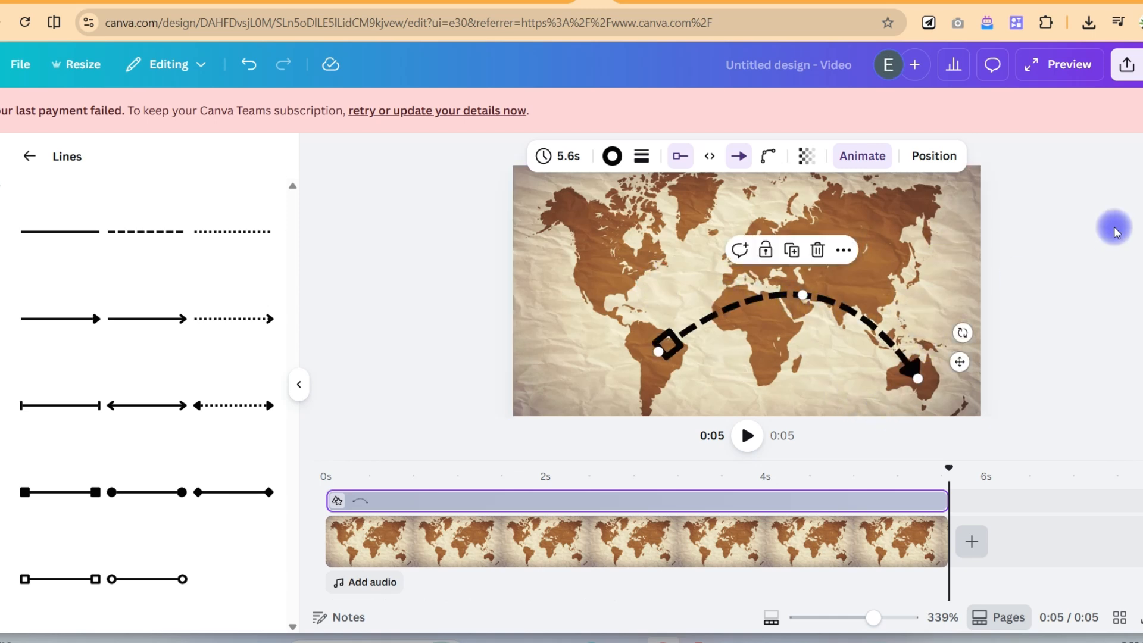
- Download the design as an MP4 video at 1080p (HD) quality
click(1127, 65)
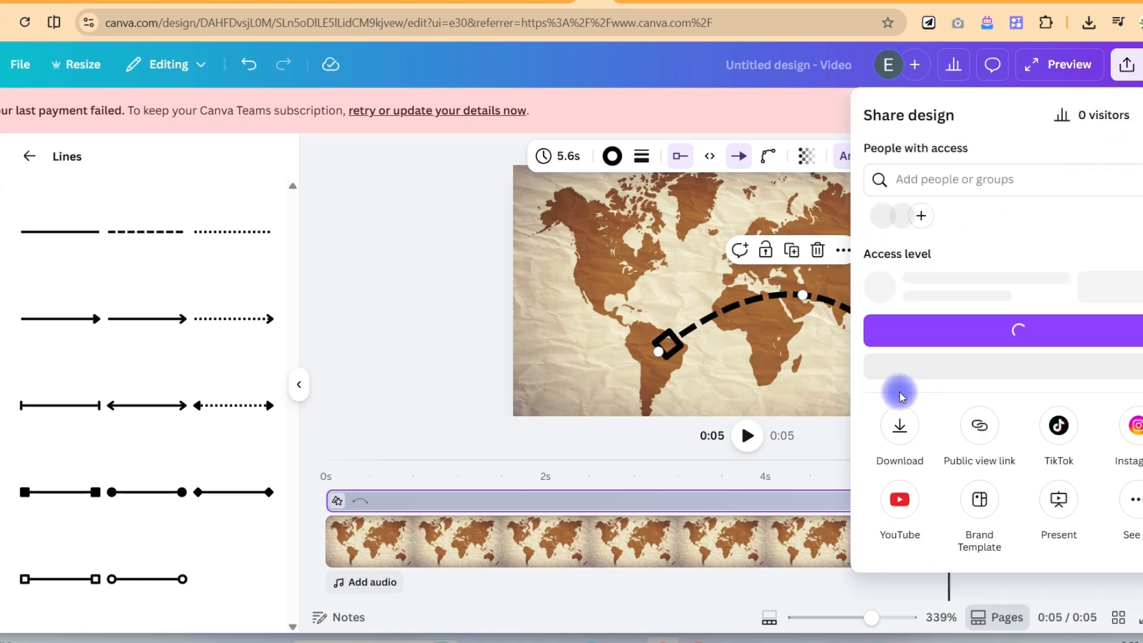
click(899, 426)
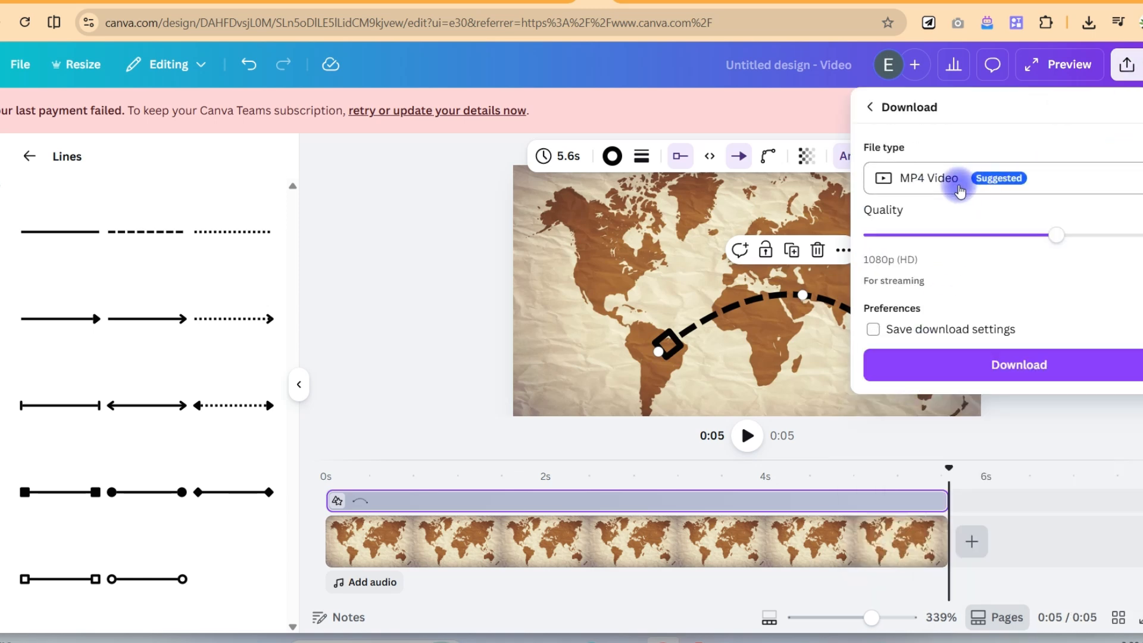
click(937, 365)
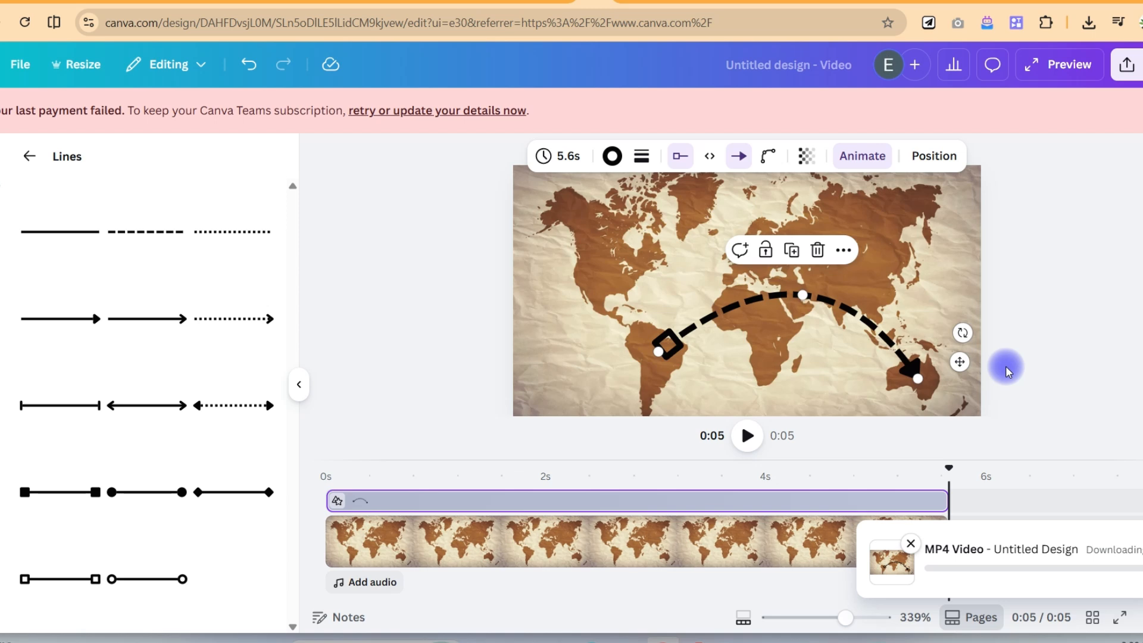